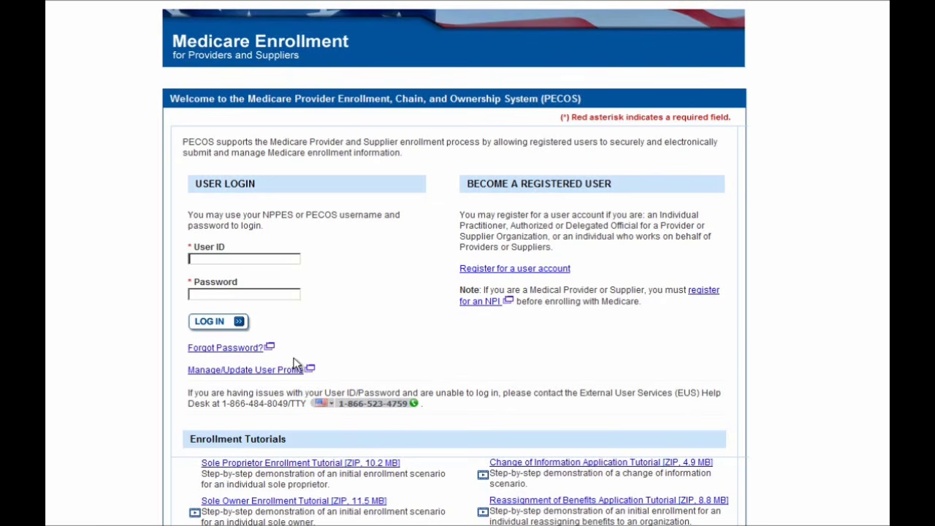
Enter the account user ID in the User ID field of the PECOS login page.
left_click(293, 257)
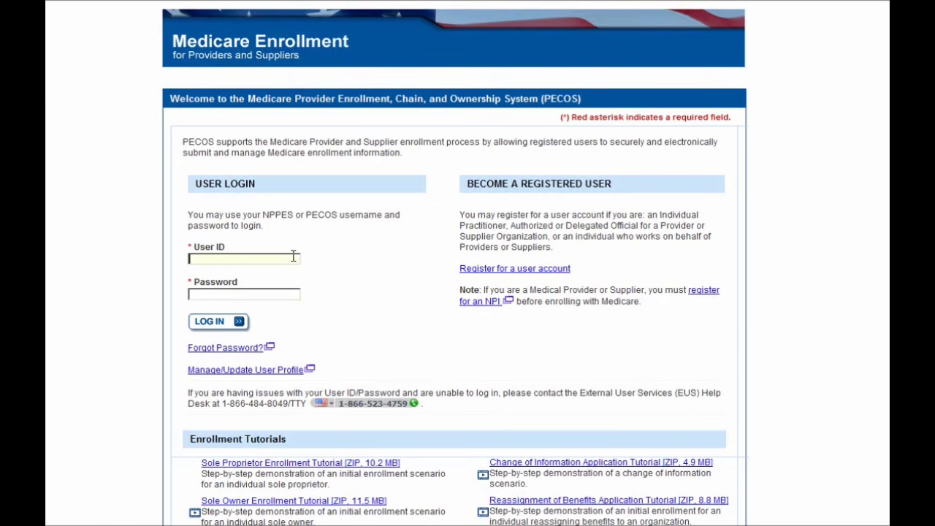
type("pecos")
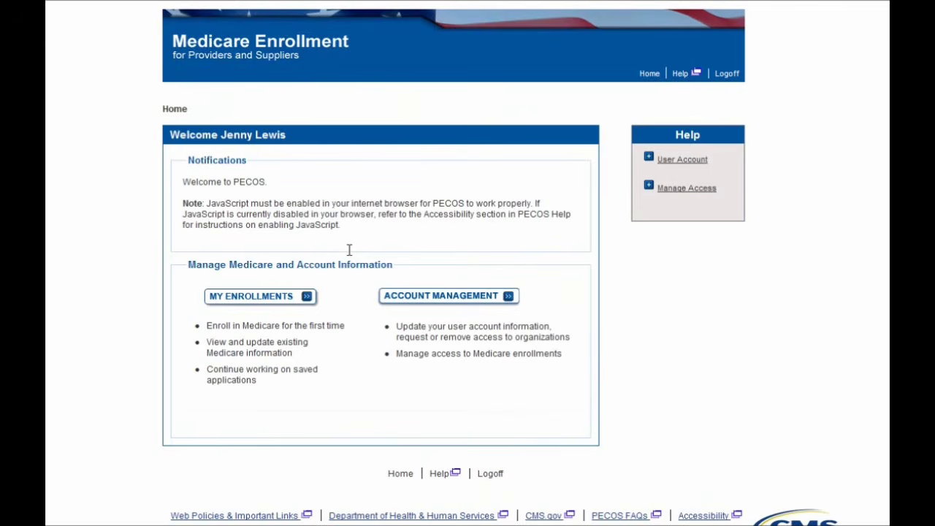
Open My Enrollments, view the individual's enrollments, and scroll to the Existing Enrollments list.
left_click(257, 299)
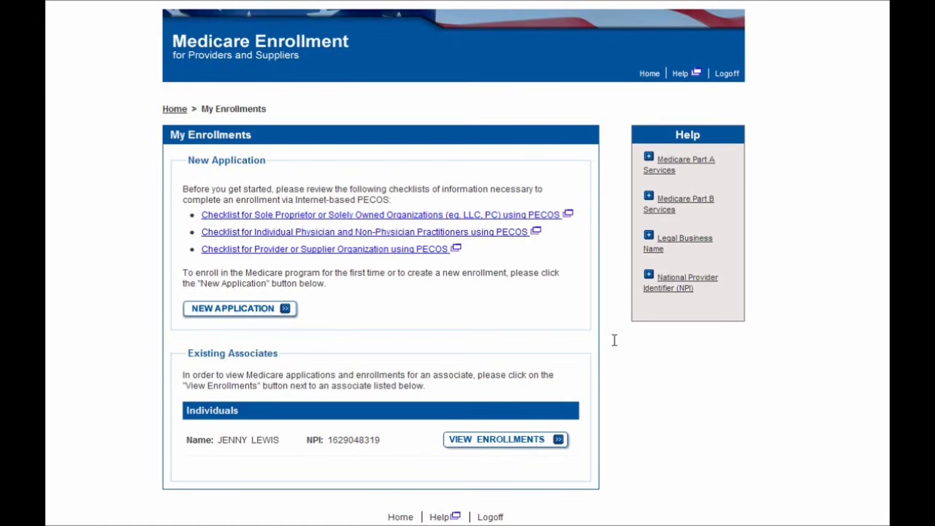
left_click(514, 441)
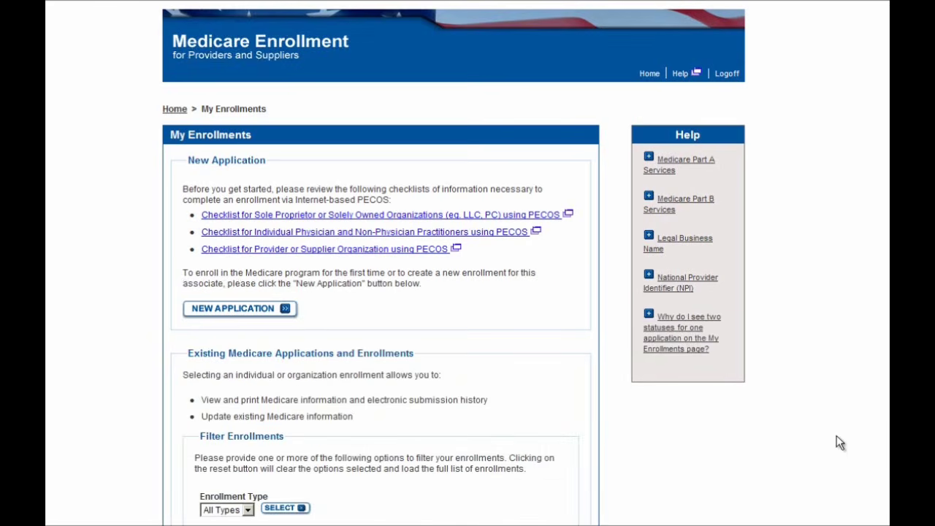
scroll(836, 435, "down", 3)
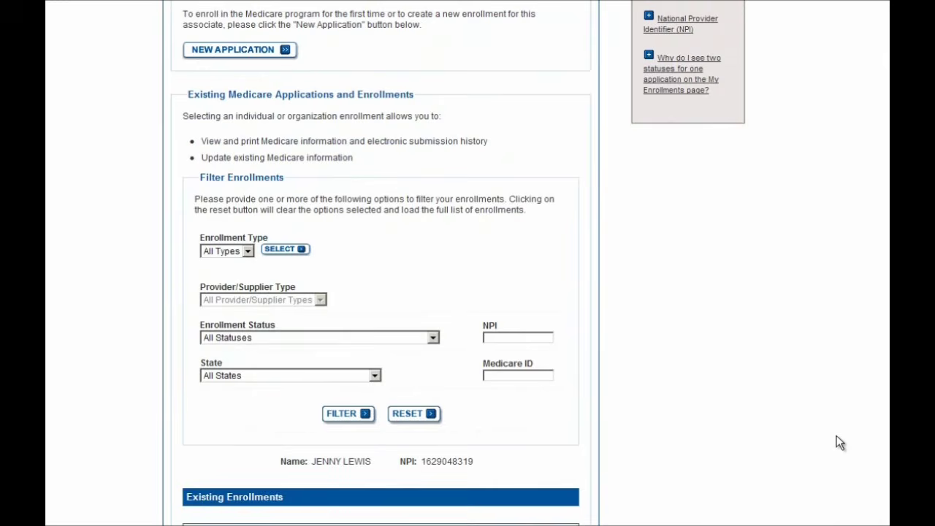
scroll(837, 436, "down", 4)
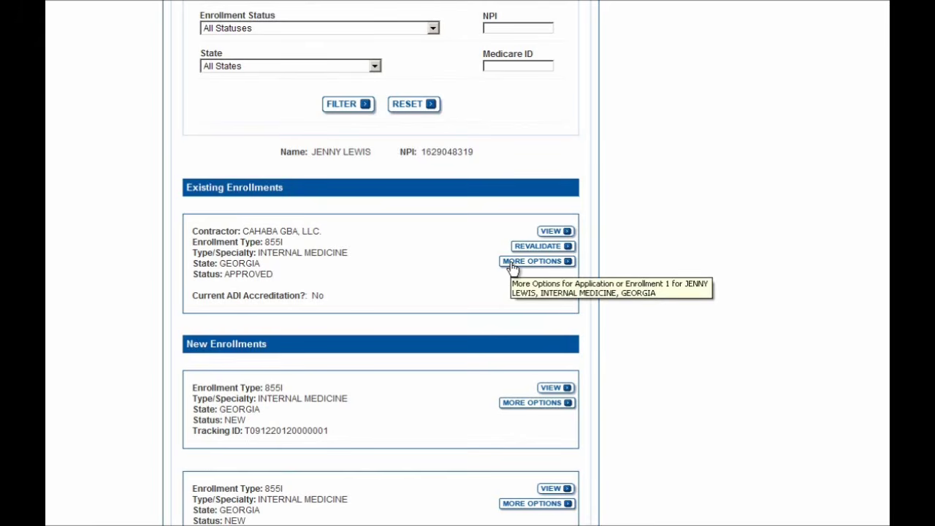
Choose Perform a Change of Information for the approved Georgia enrollment, answering No to physical location updates.
left_click(511, 268)
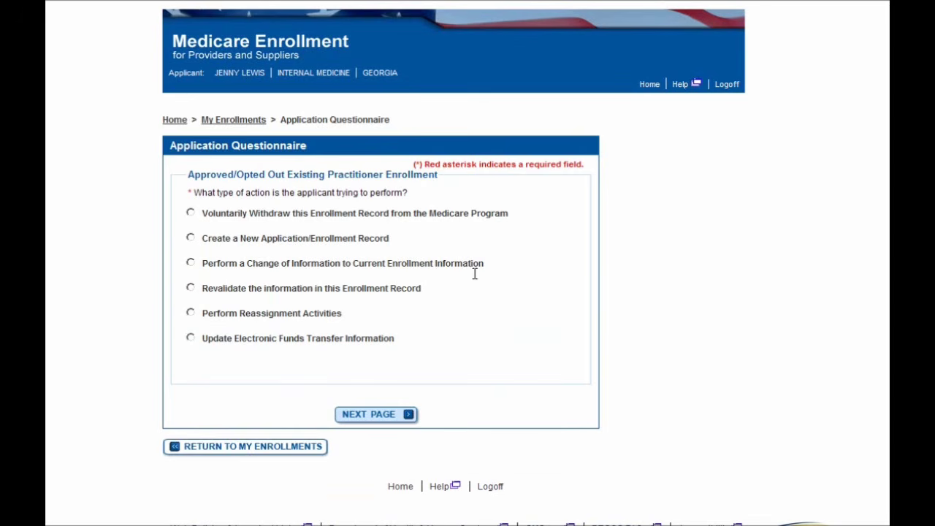
left_click(208, 268)
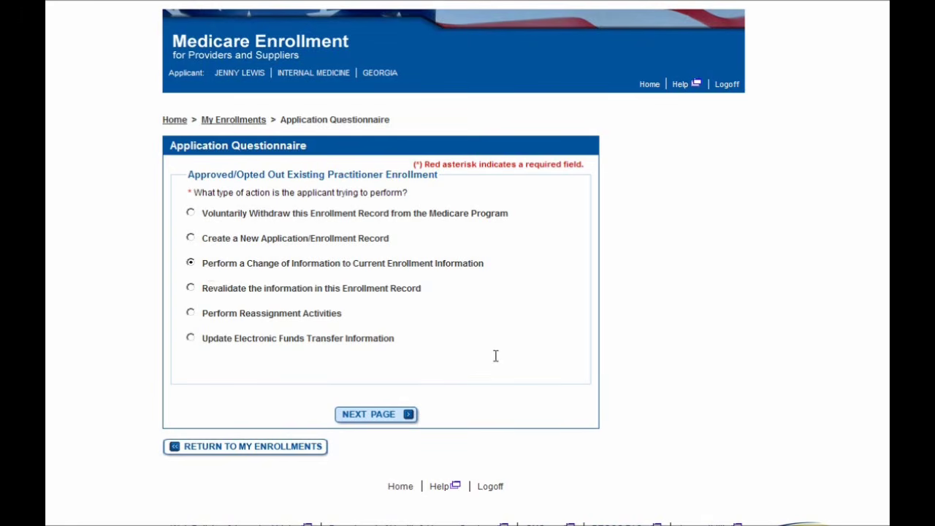
left_click(375, 415)
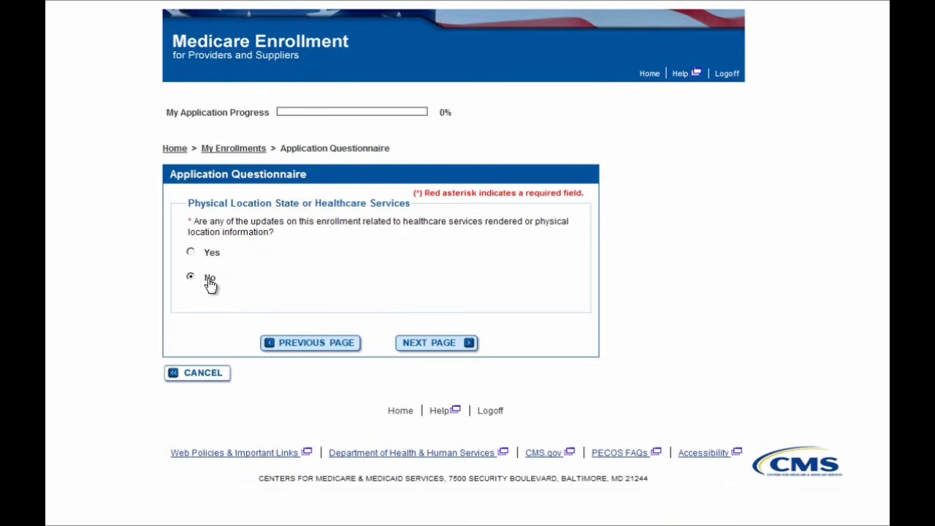
left_click(411, 344)
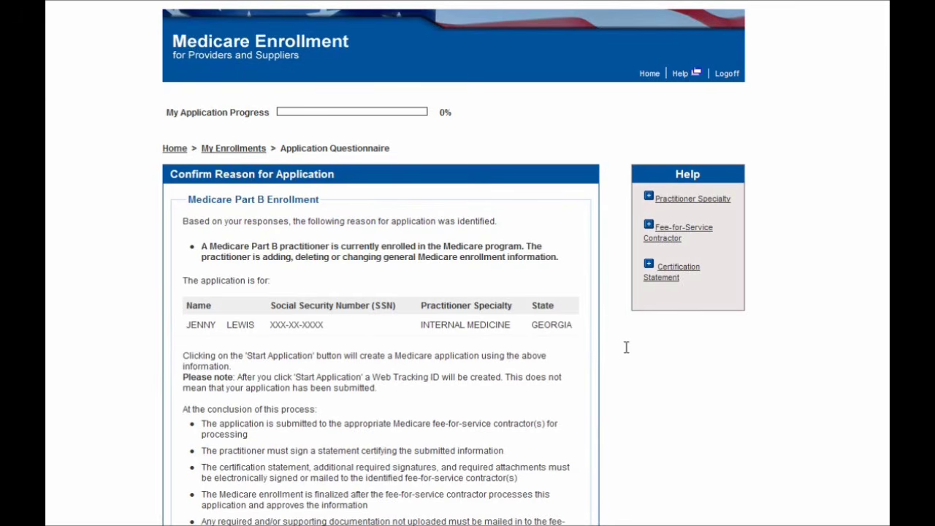
scroll(626, 347, "down", 3)
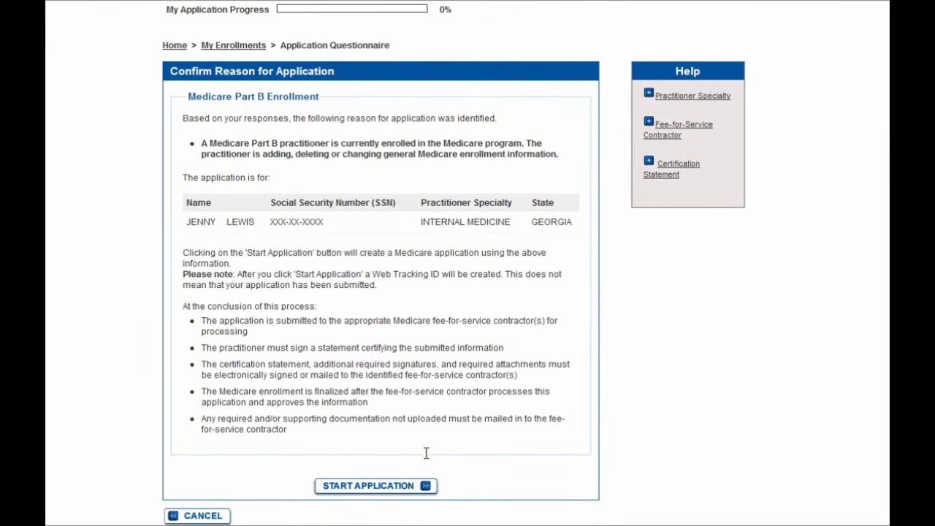
left_click(405, 488)
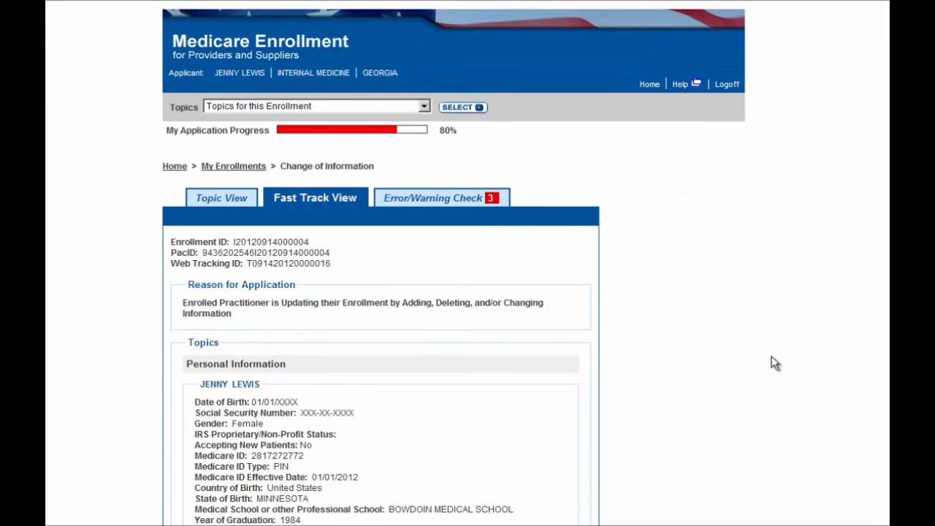
In Topic View, review the topics list; Individual Control and Patient Records Storage Location are still incomplete.
left_click(239, 204)
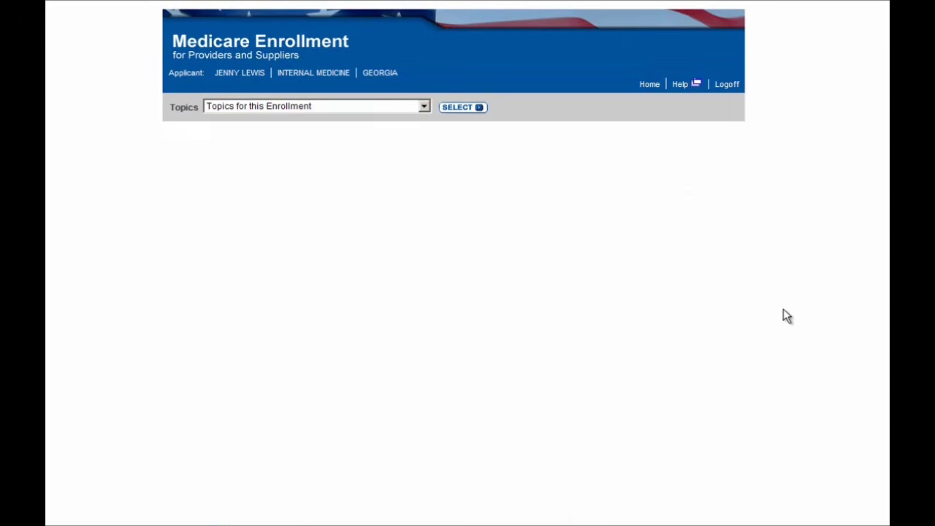
scroll(783, 309, "down", 3)
scroll(783, 311, "down", 4)
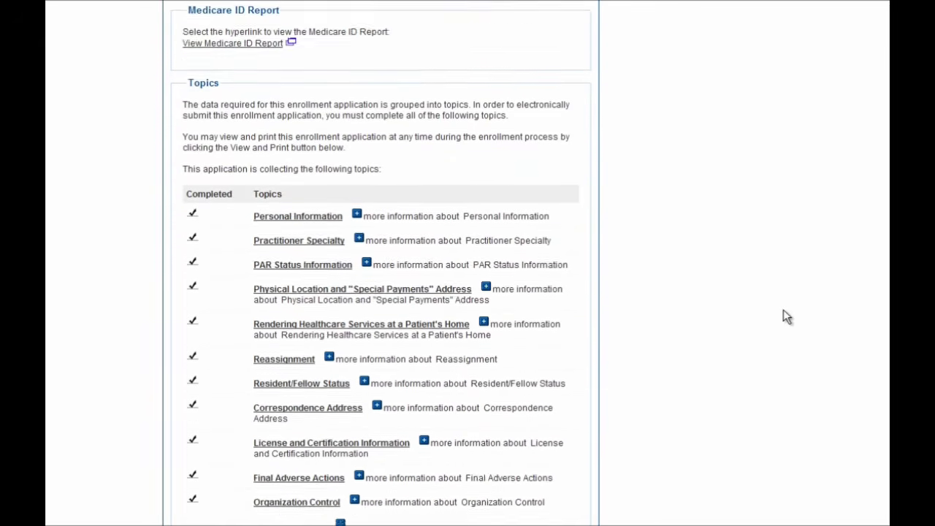
scroll(783, 310, "down", 2)
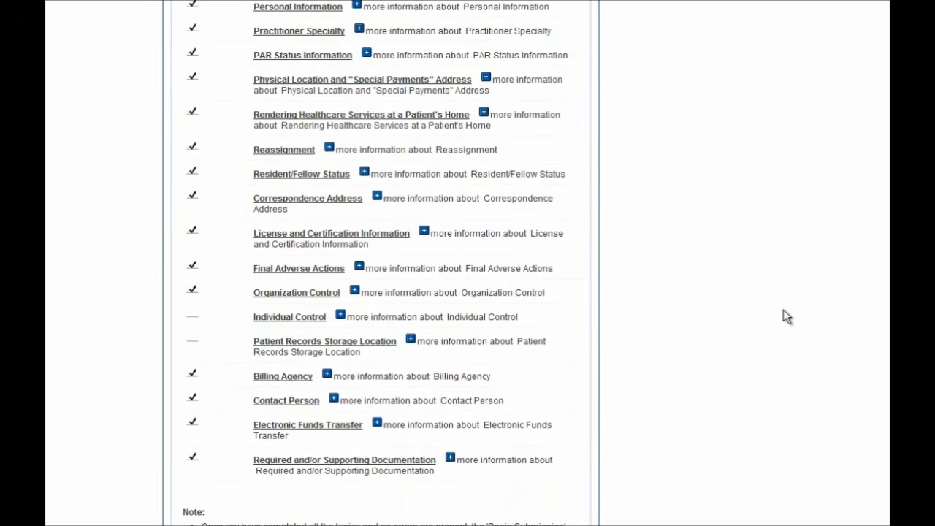
scroll(783, 317, "up", 1)
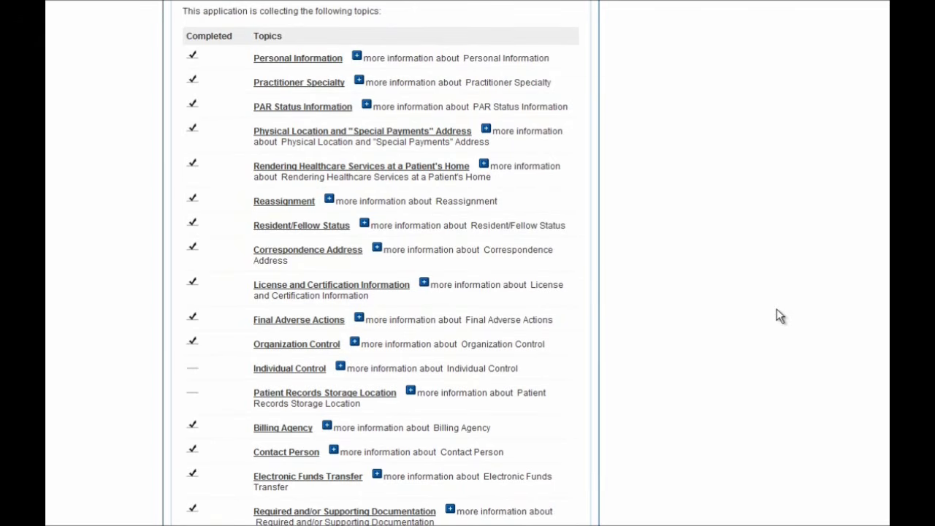
scroll(778, 316, "up", 2)
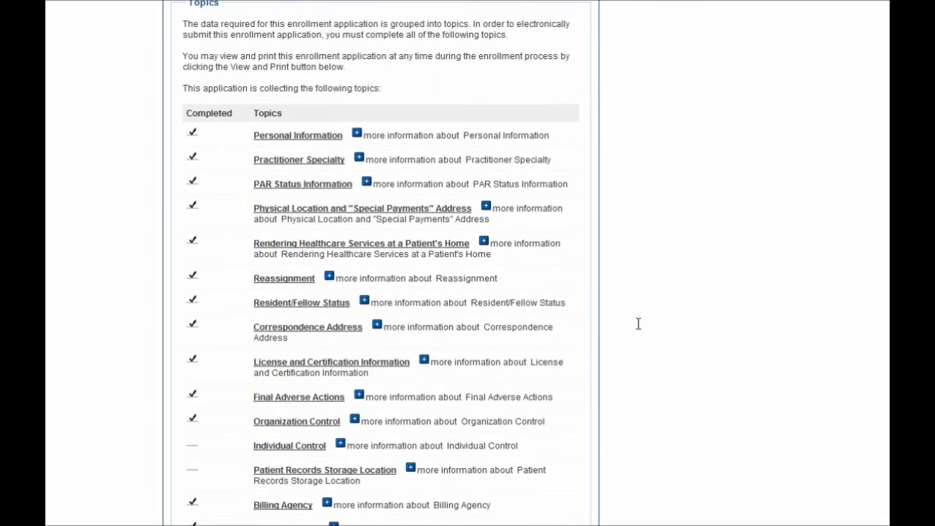
scroll(611, 328, "up", 5)
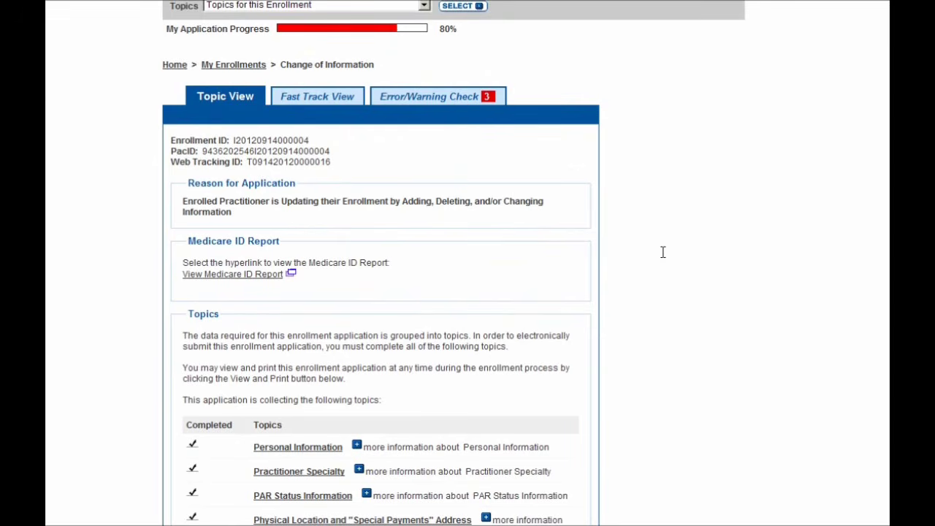
scroll(684, 263, "down", 5)
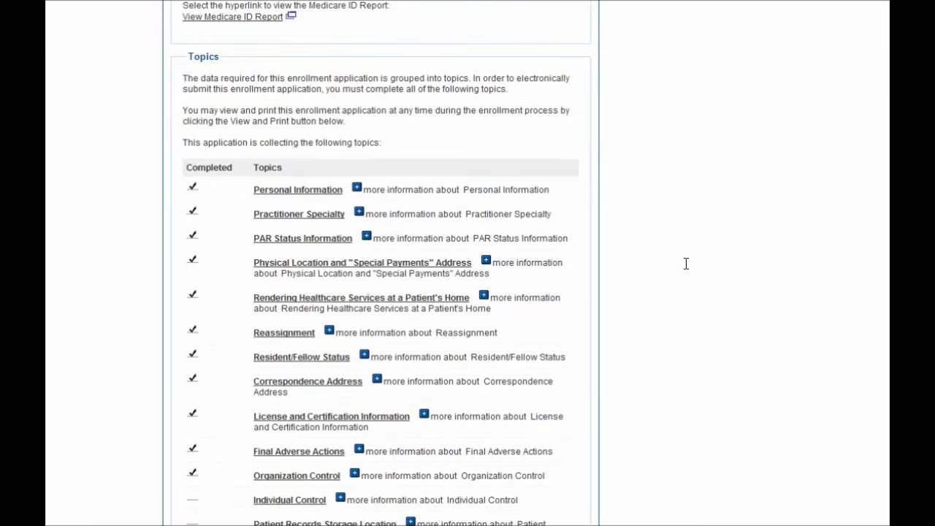
scroll(686, 264, "down", 1)
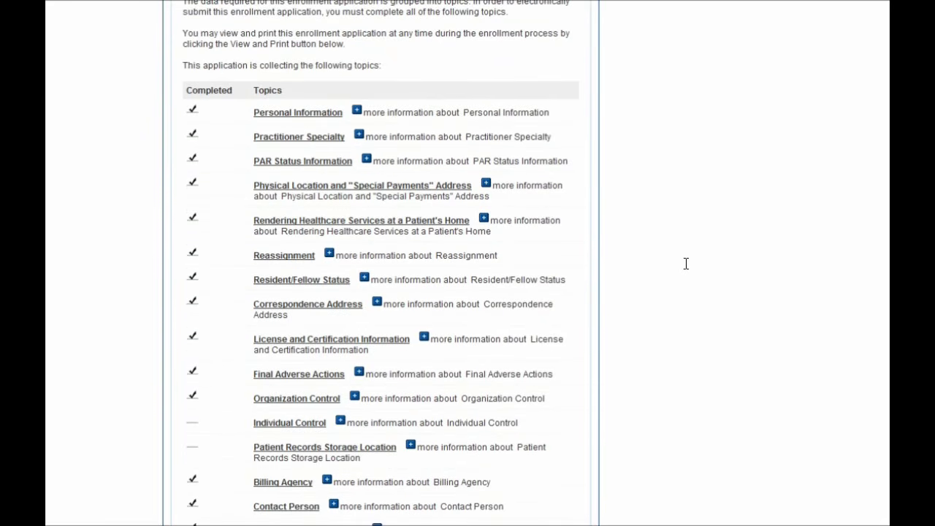
scroll(686, 264, "down", 1)
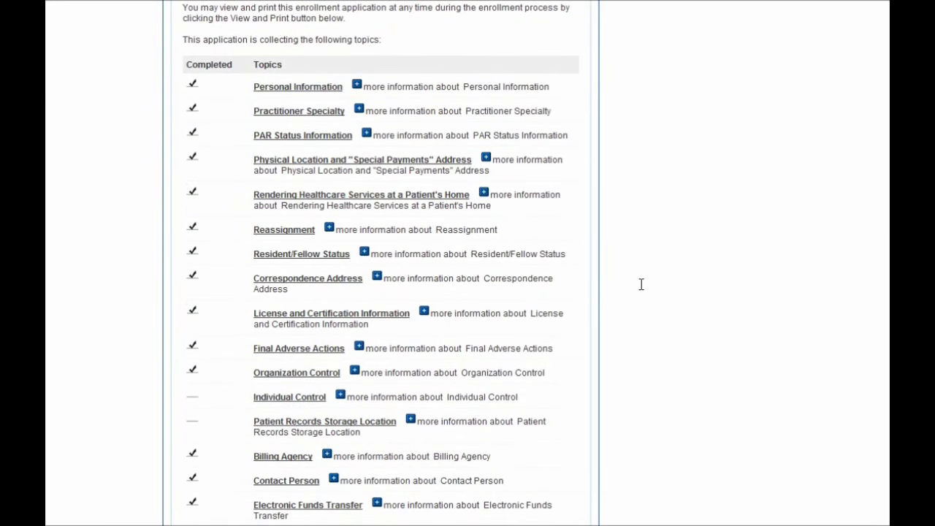
Under Individual Control, answer Yes and add a managing-control individual's first and last name.
left_click(309, 399)
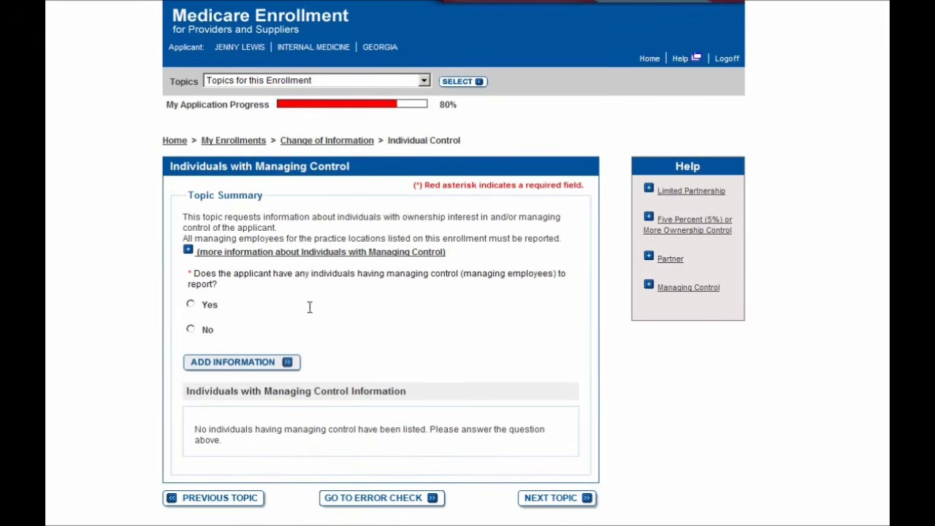
left_click(212, 307)
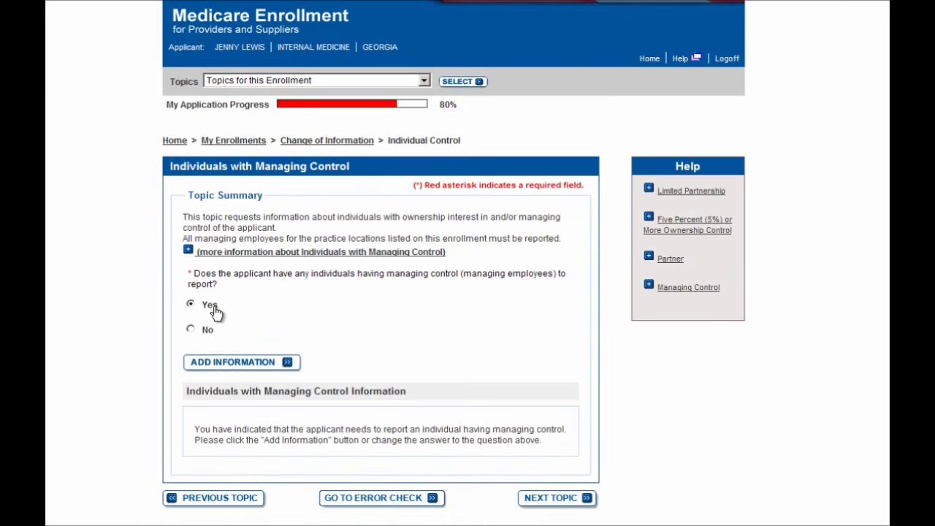
left_click(241, 363)
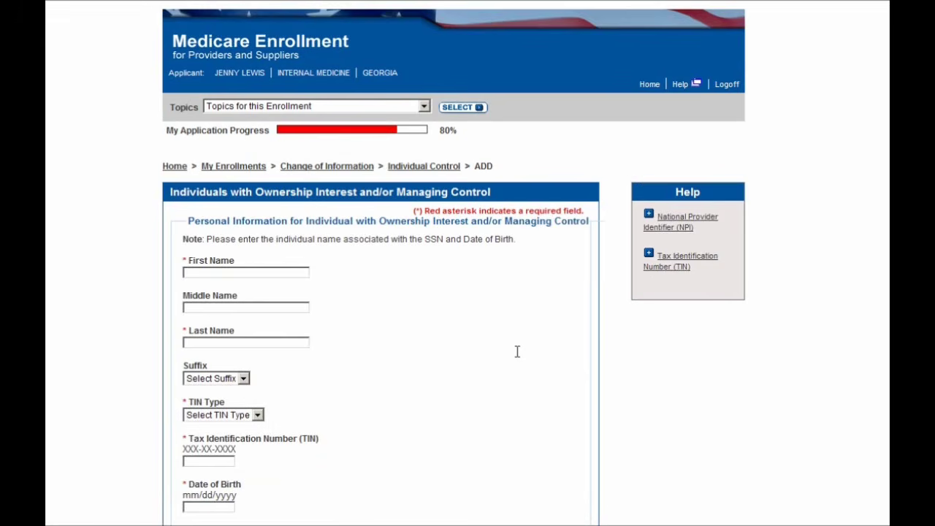
key("Tab")
key("Tab")
Set TIN type to SSN, enter the individual's SSN and date of birth, and continue.
scroll(459, 380, "down", 2)
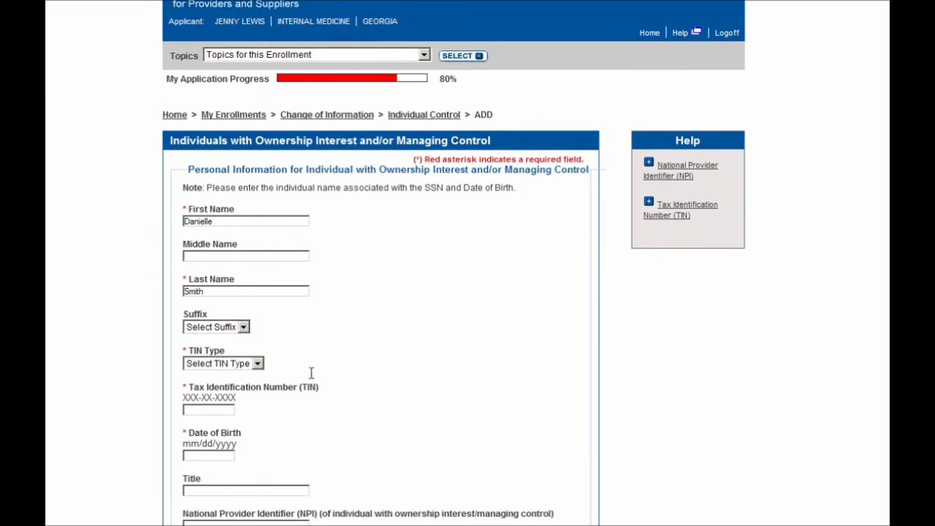
left_click(232, 363)
left_click(219, 397)
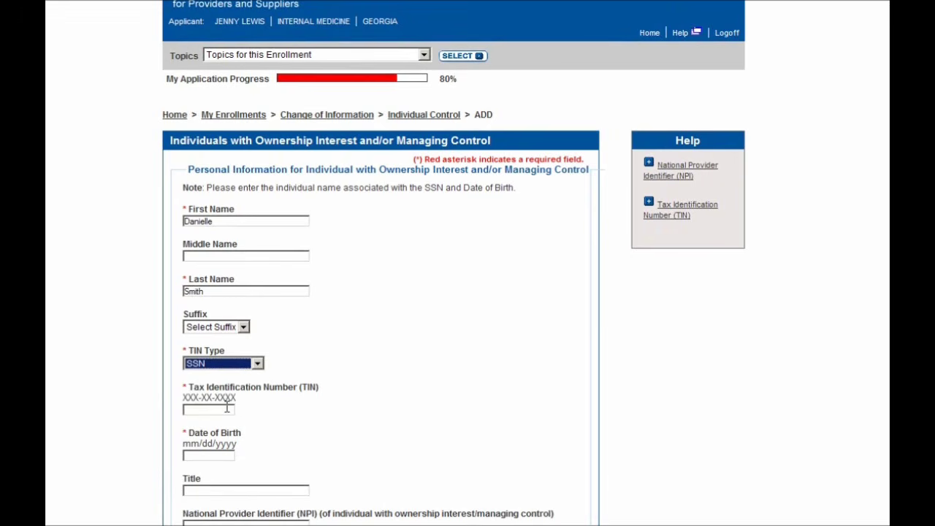
scroll(271, 403, "down", 2)
left_click(222, 355)
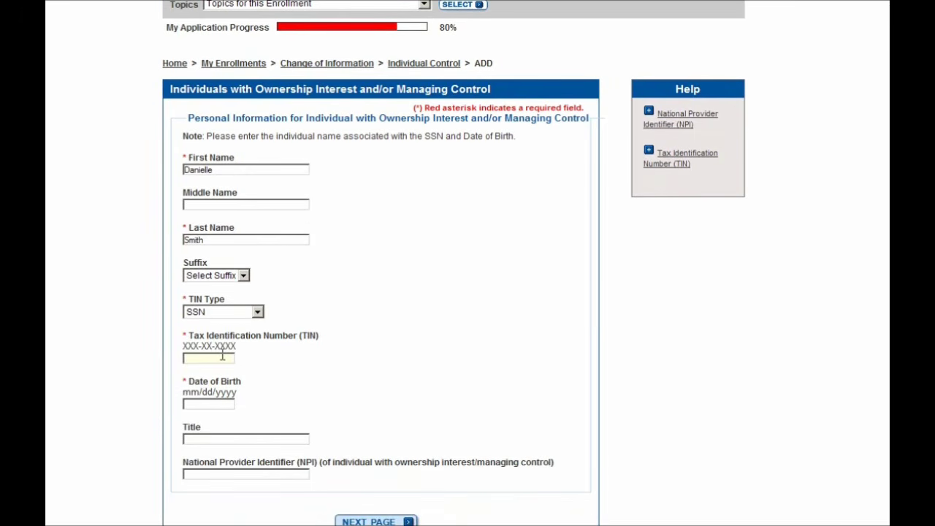
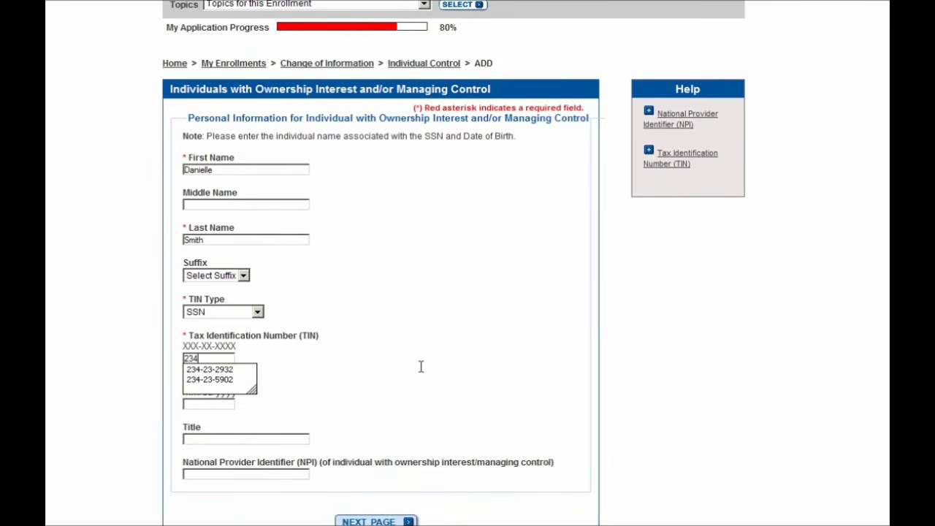
key("Tab")
type("07/07/1970")
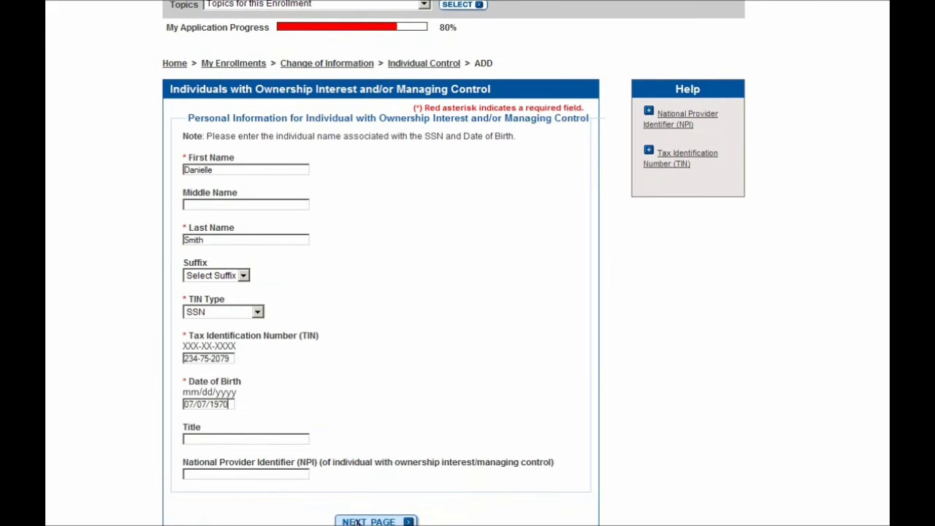
left_click(359, 522)
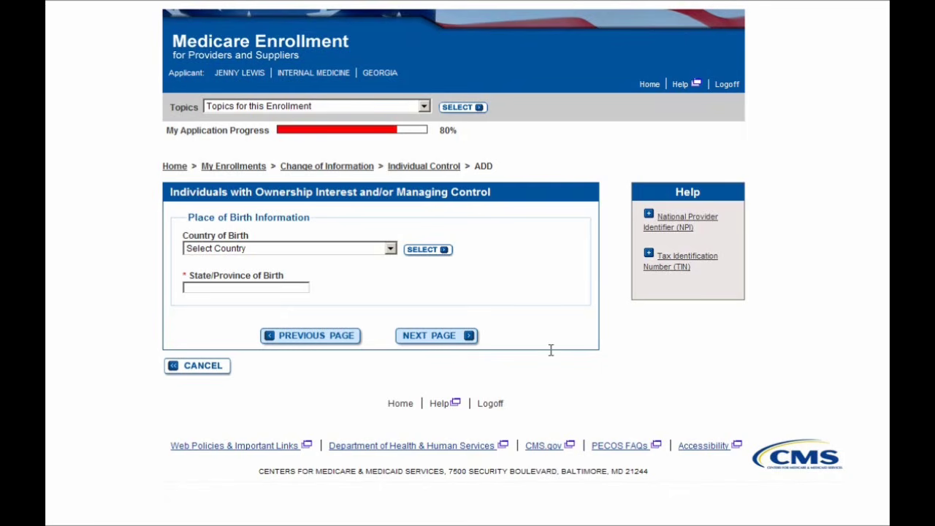
Continue past Place of Birth, answer No to final adverse action, and save the individual.
left_click(450, 338)
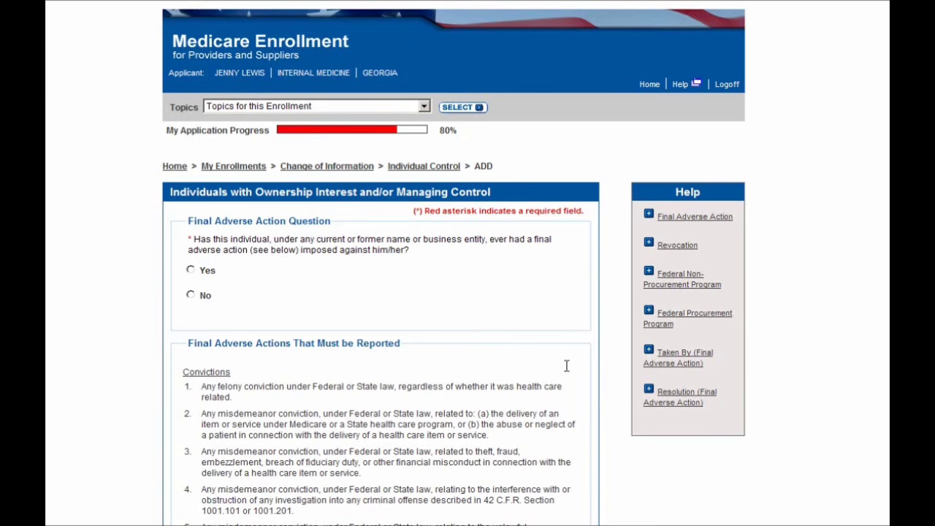
left_click(205, 295)
scroll(636, 333, "down", 5)
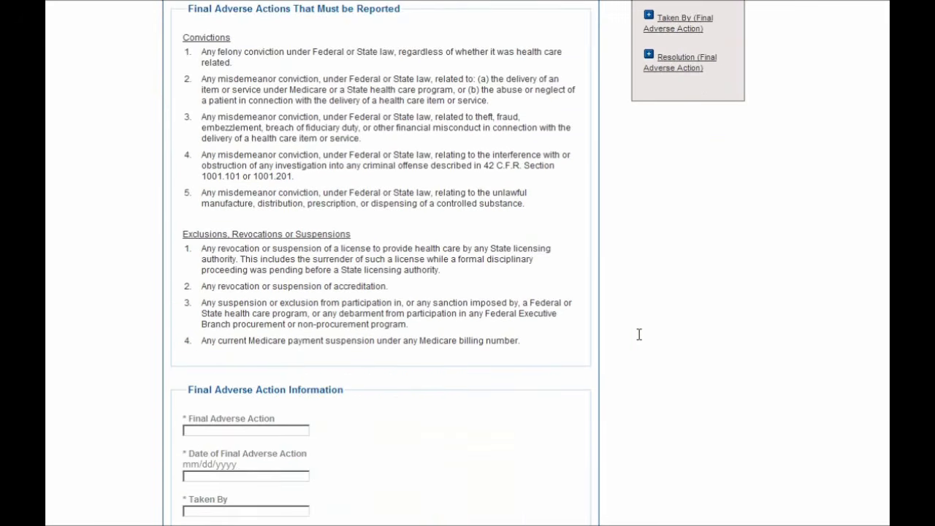
scroll(639, 334, "down", 2)
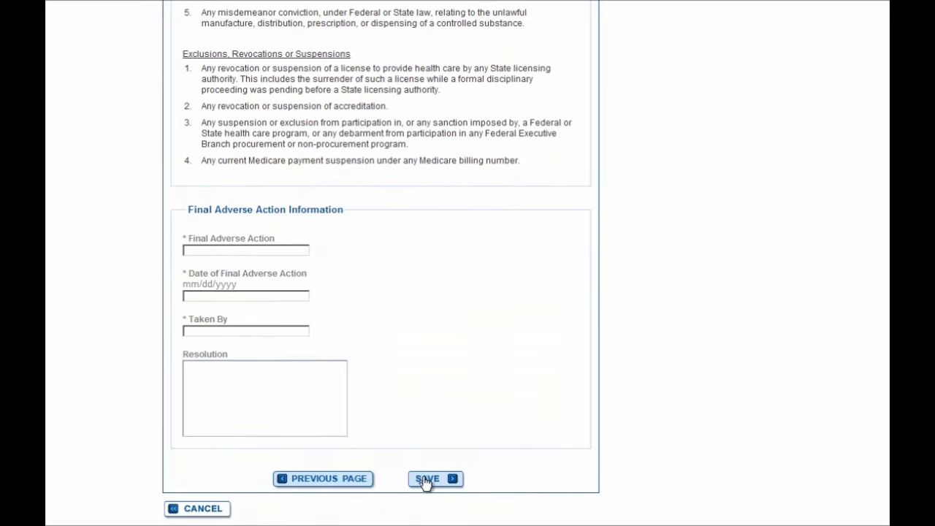
left_click(414, 482)
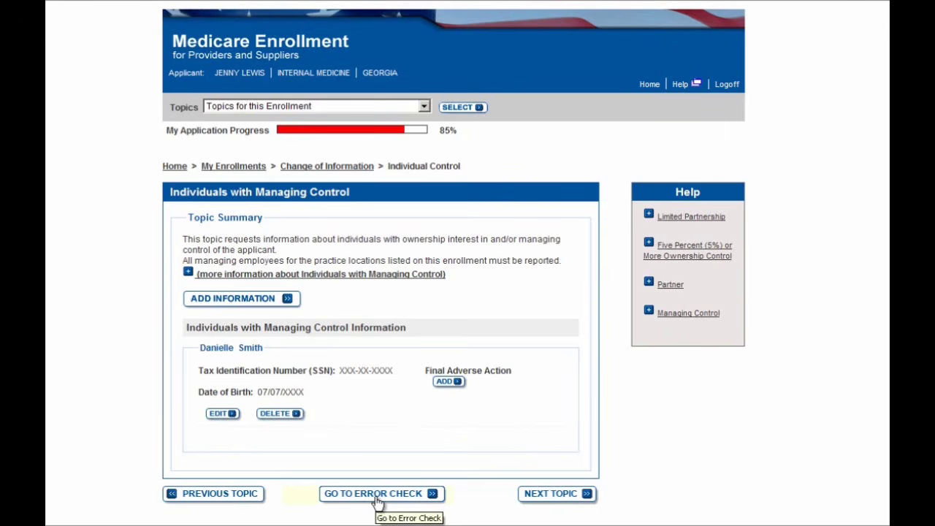
Request an error check from the Individuals with Managing Control summary page.
left_click(376, 494)
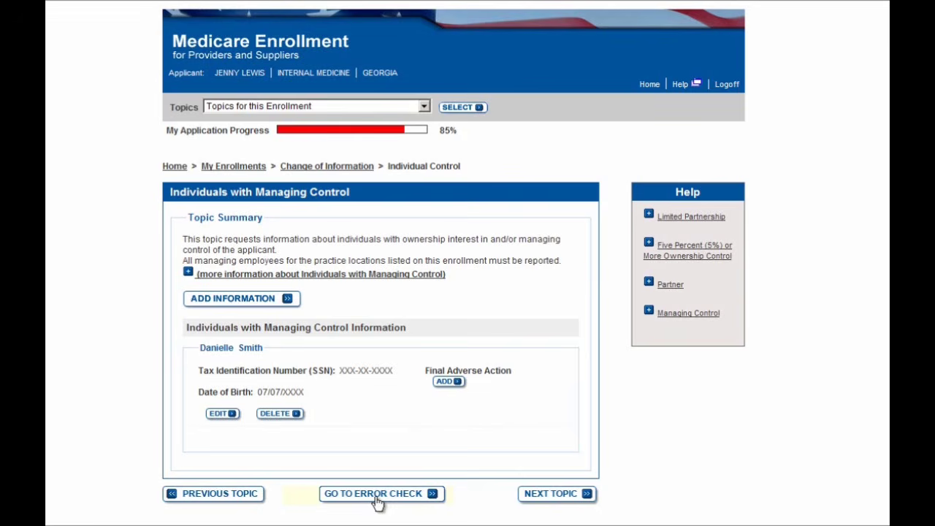
Open the Error/Warning Check, showing one Contact Person error and no warnings.
left_click(375, 496)
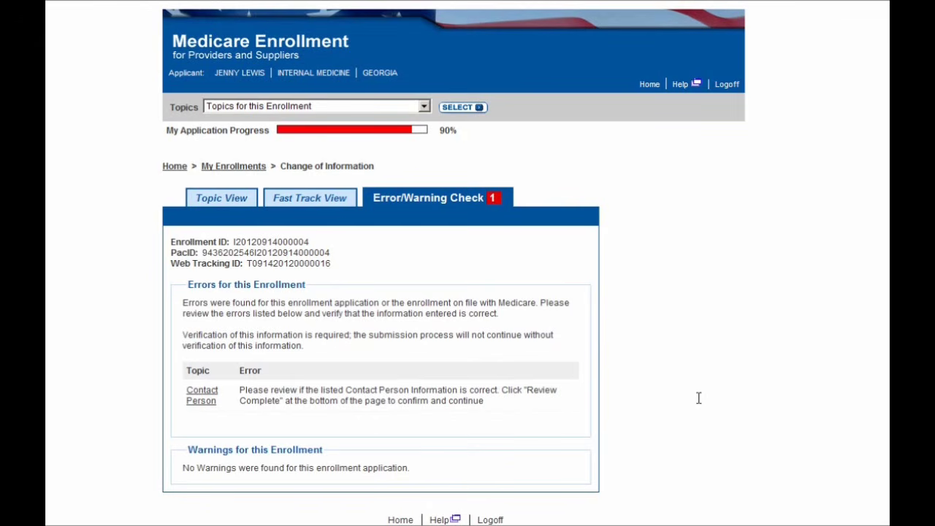
Return to Topic View and scroll through the now fully completed topics list.
left_click(227, 201)
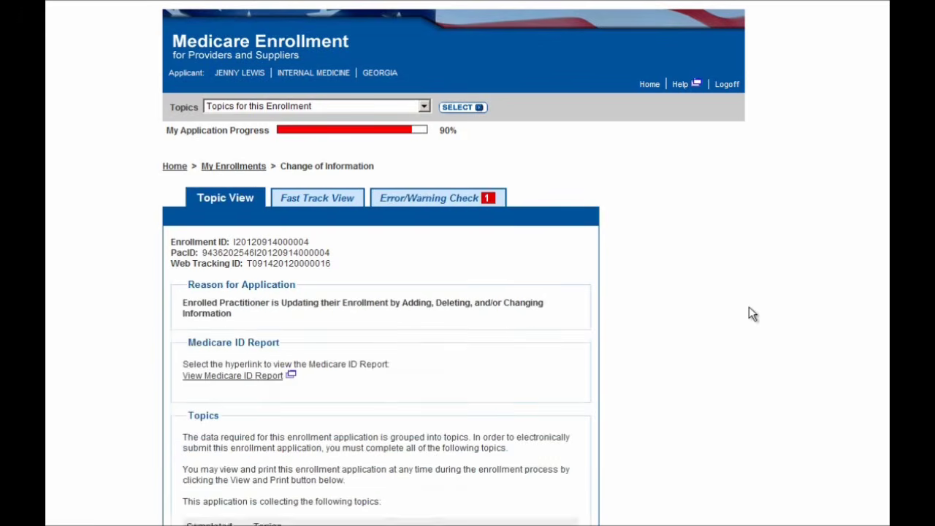
scroll(749, 308, "down", 5)
scroll(748, 307, "down", 7)
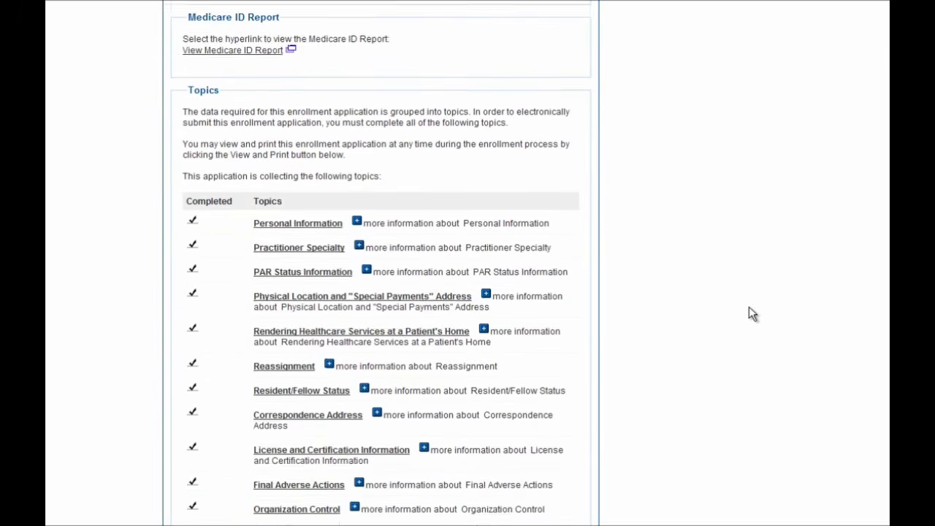
scroll(748, 307, "down", 3)
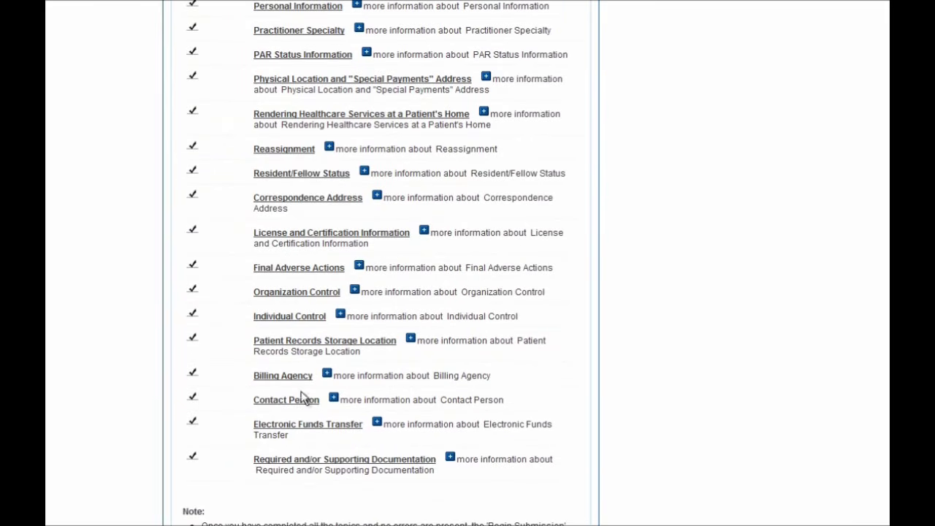
Mark the Contact Person topic Review Complete, then go back to the Change of Information overview.
left_click(288, 395)
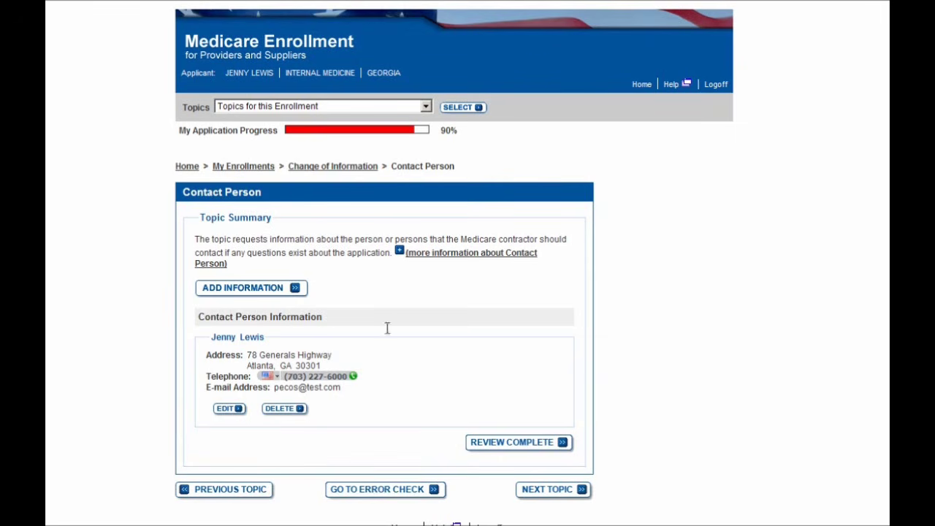
left_click(492, 447)
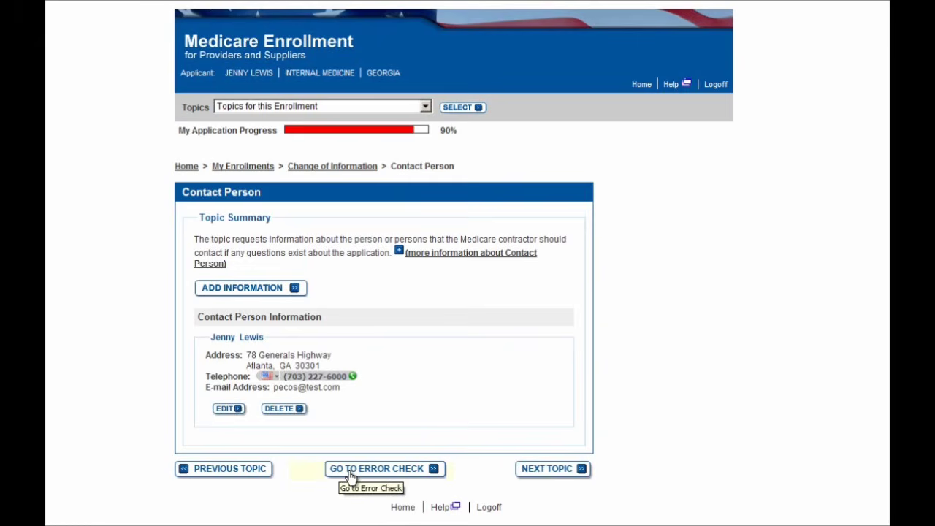
left_click(337, 168)
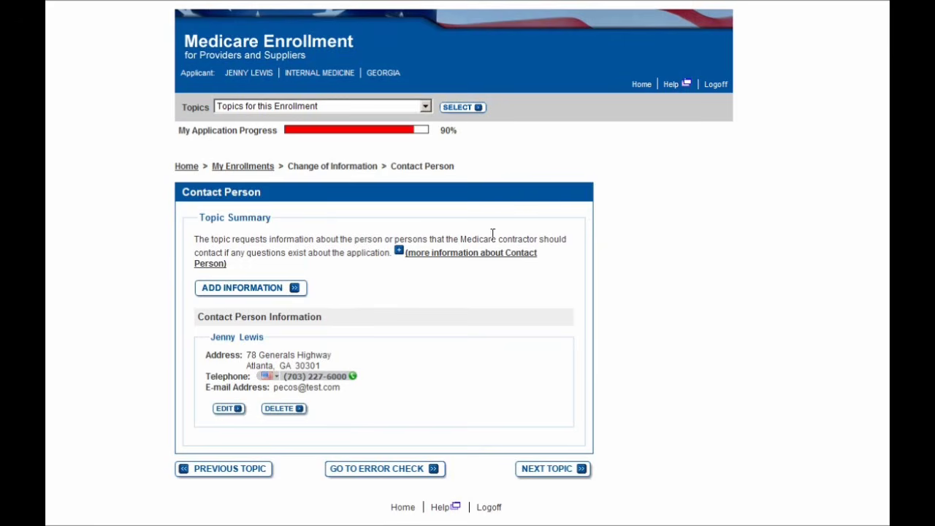
Scroll to the bottom of Topic View and begin submitting the enrollment application.
scroll(654, 263, "down", 3)
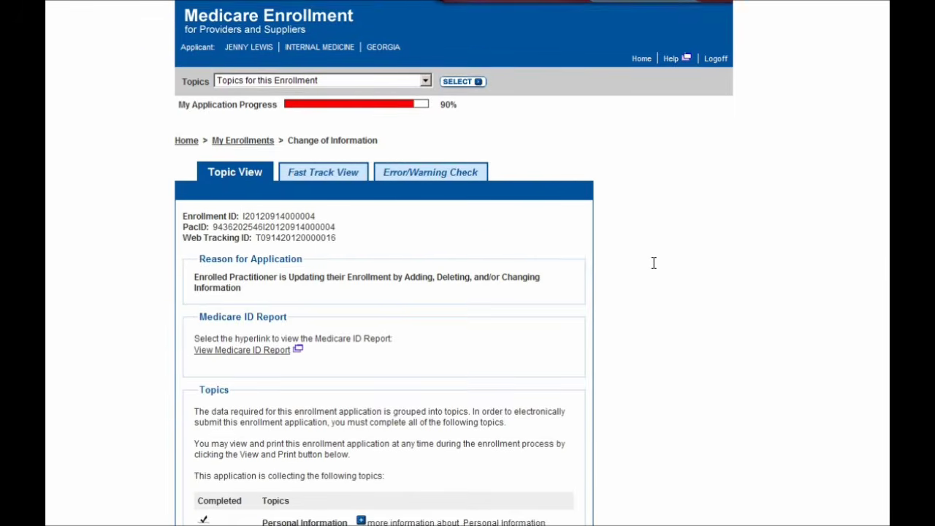
scroll(653, 263, "down", 4)
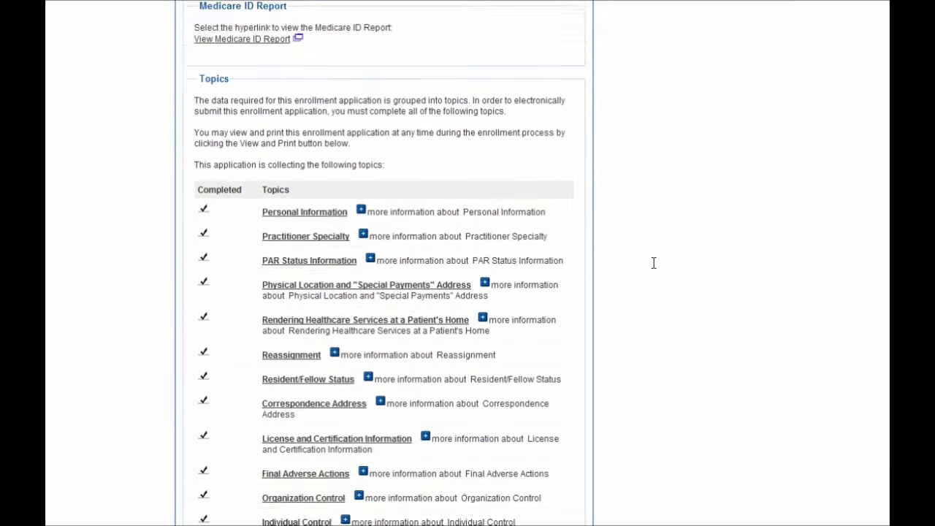
scroll(654, 263, "down", 1)
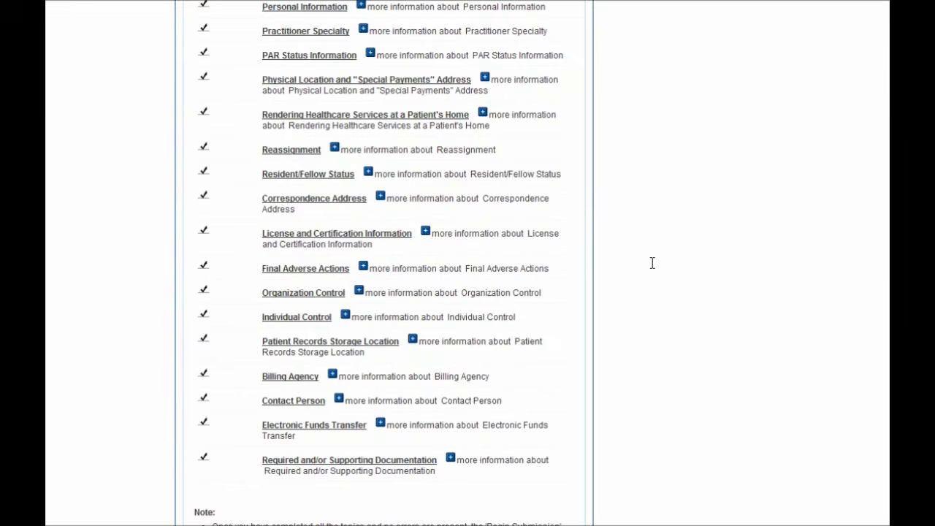
scroll(652, 263, "down", 2)
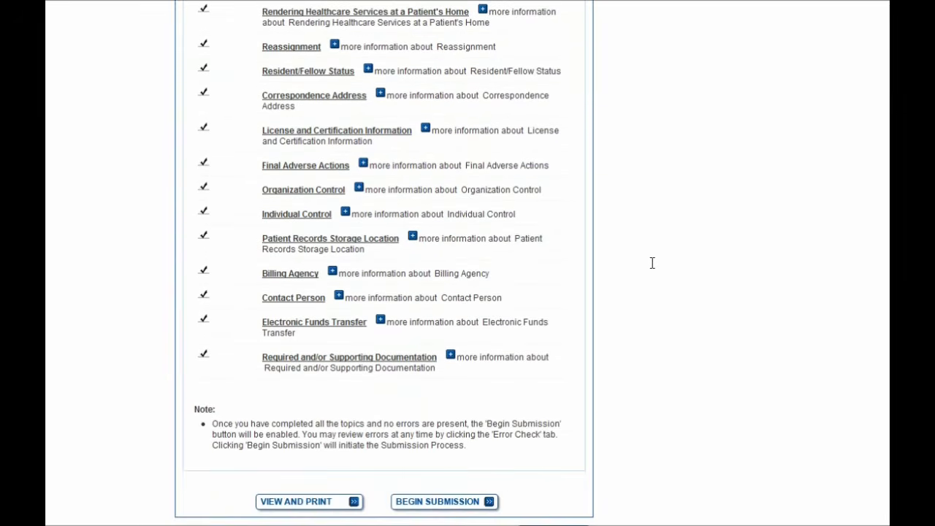
scroll(652, 263, "down", 1)
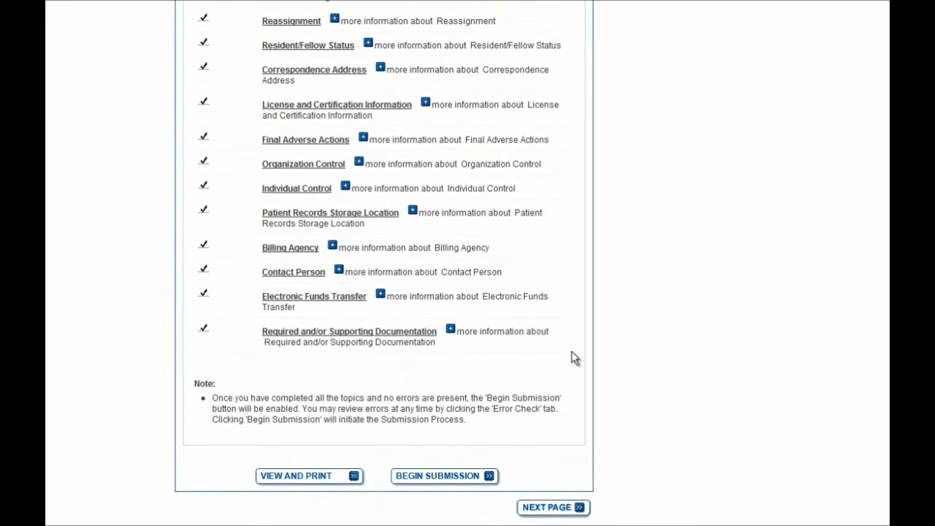
left_click(447, 482)
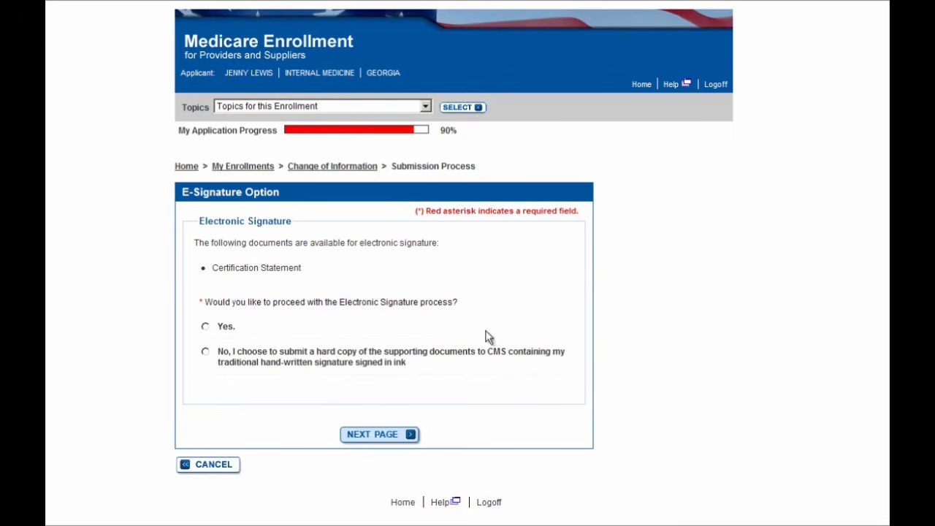
Choose 'Yes' to sign the Certification Statement electronically.
left_click(231, 328)
Move to the E-Signature Submission page and accept the Certification Statement terms and conditions.
left_click(378, 436)
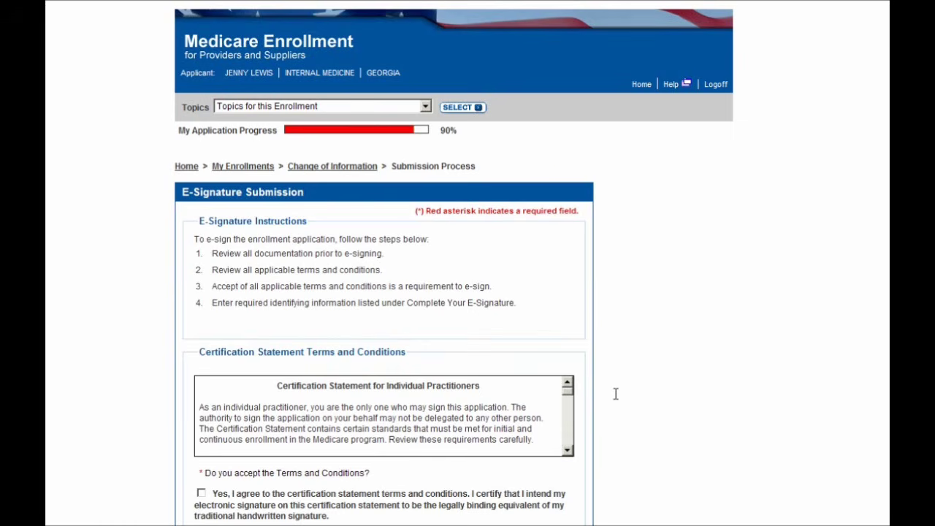
scroll(616, 394, "down", 1)
scroll(615, 393, "down", 3)
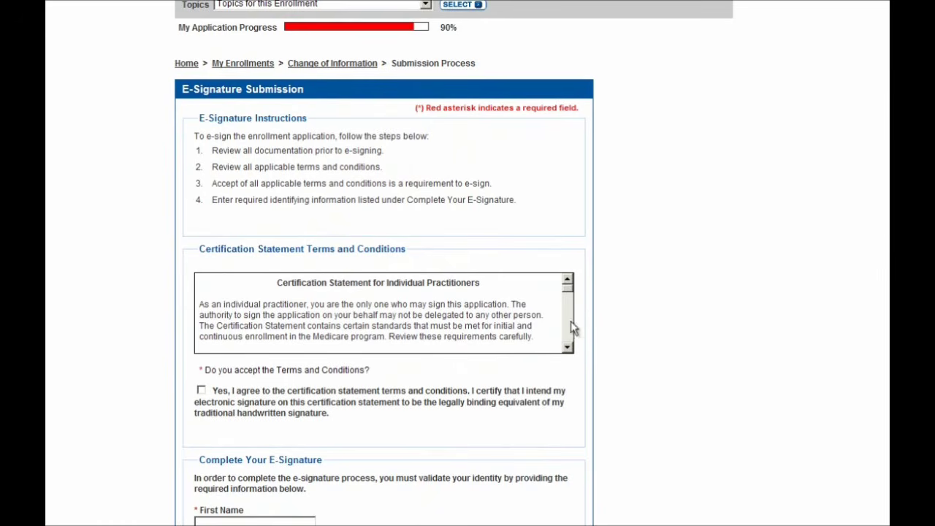
left_click(200, 392)
scroll(648, 417, "down", 3)
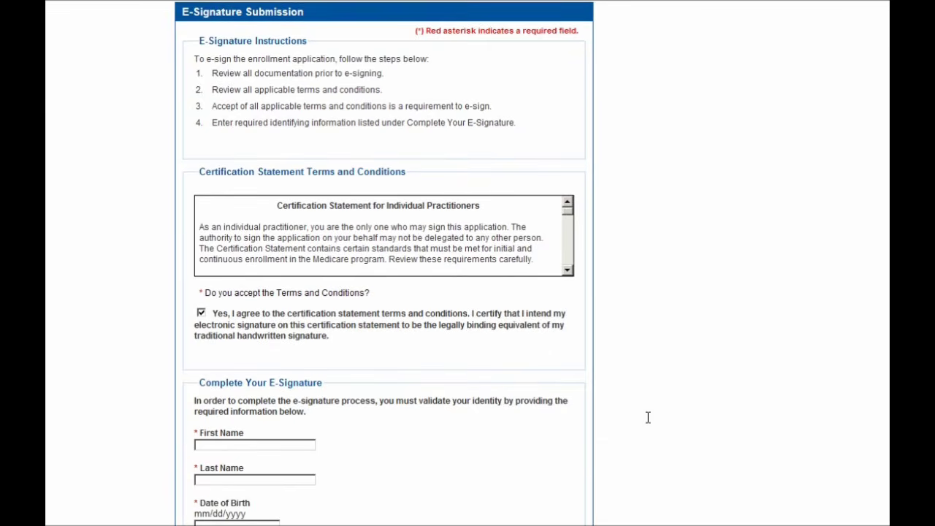
scroll(648, 417, "down", 3)
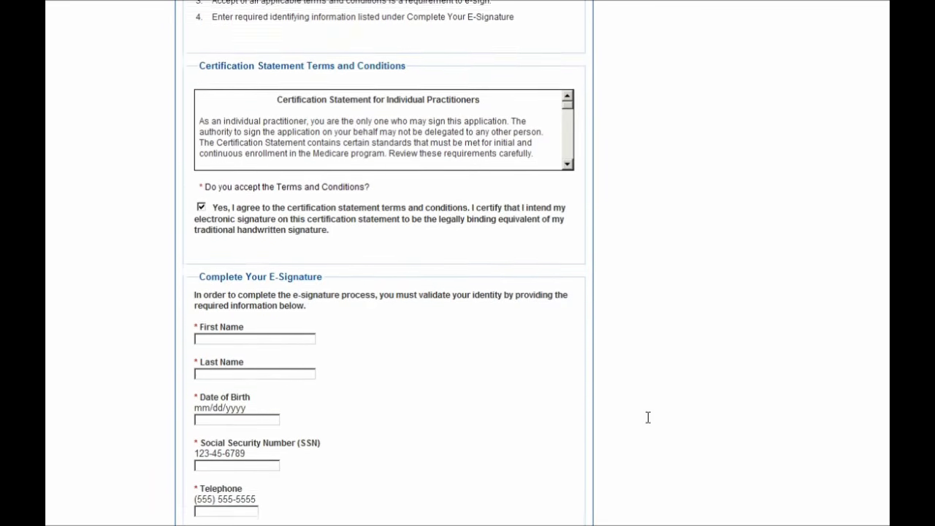
scroll(647, 418, "down", 1)
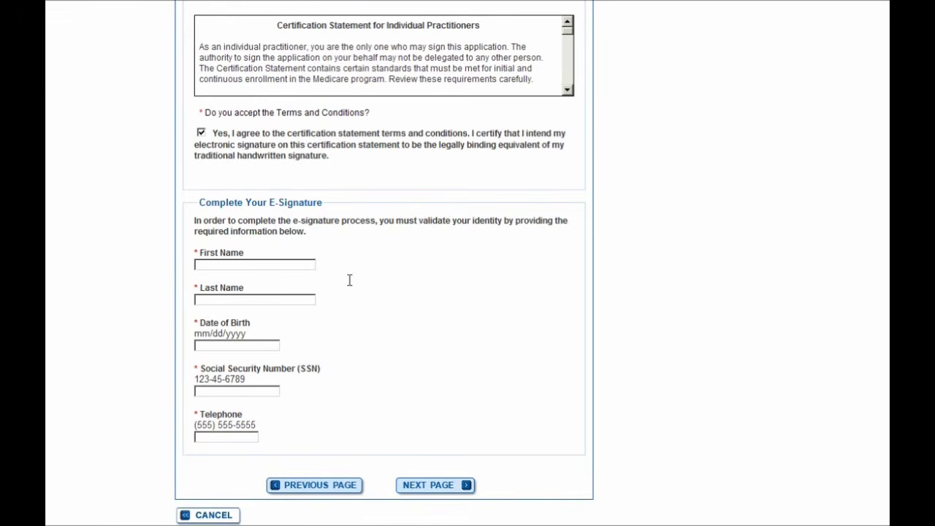
Enter the signer's first name, last name, date of birth, SSN and telephone, then continue.
left_click(250, 267)
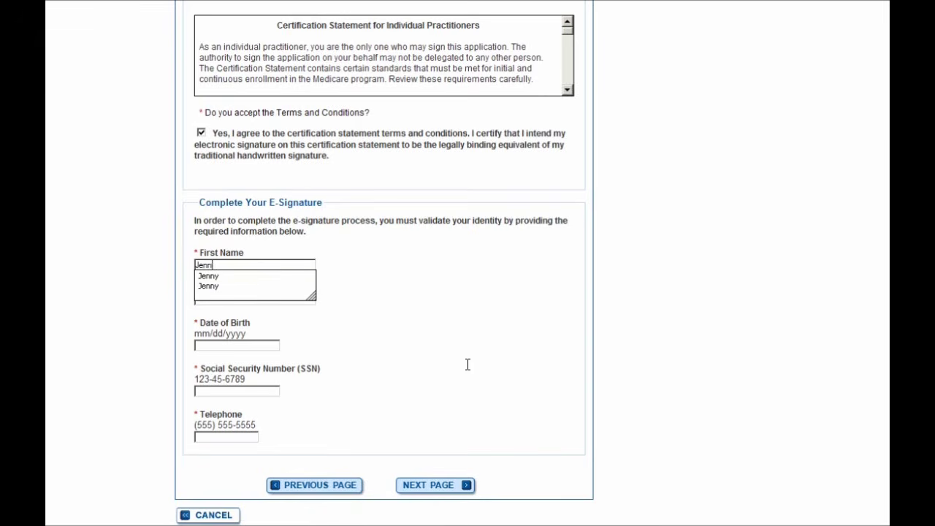
key("Tab")
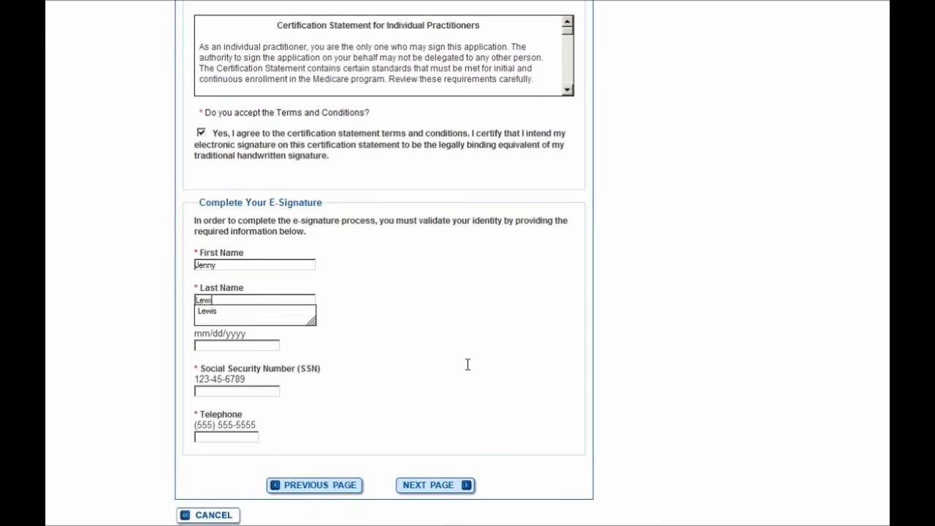
key("Tab")
type("01/01/1970")
key("Tab")
key("Tab")
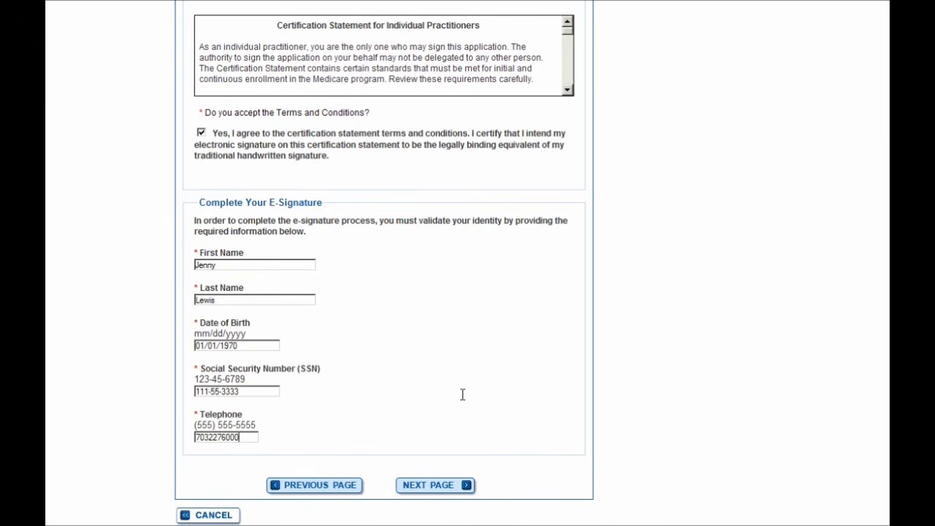
left_click(425, 488)
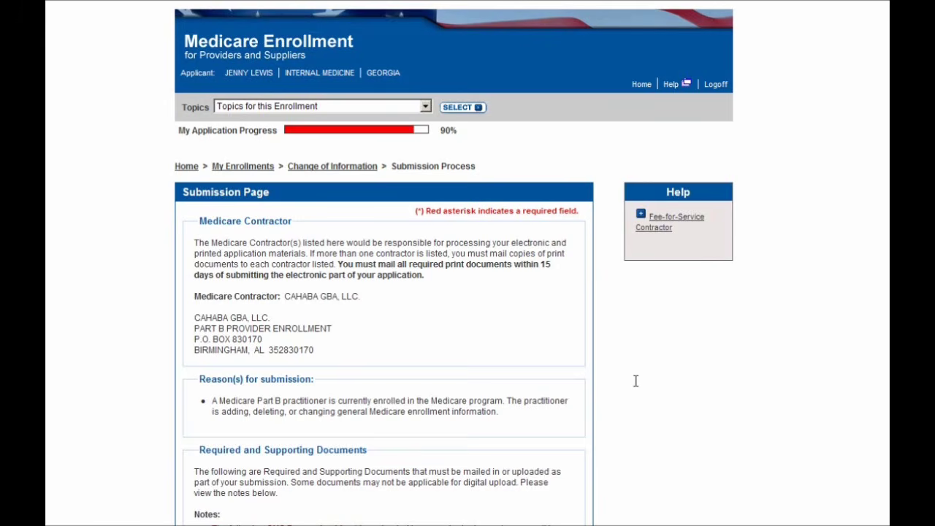
Review the Medicare contractor details and Drivers License document, then complete the submission.
scroll(636, 380, "down", 2)
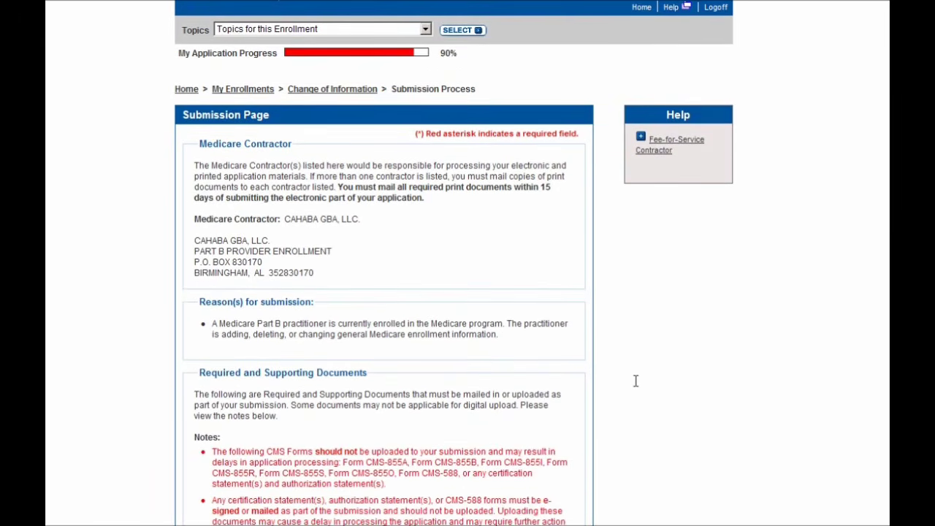
scroll(635, 380, "down", 1)
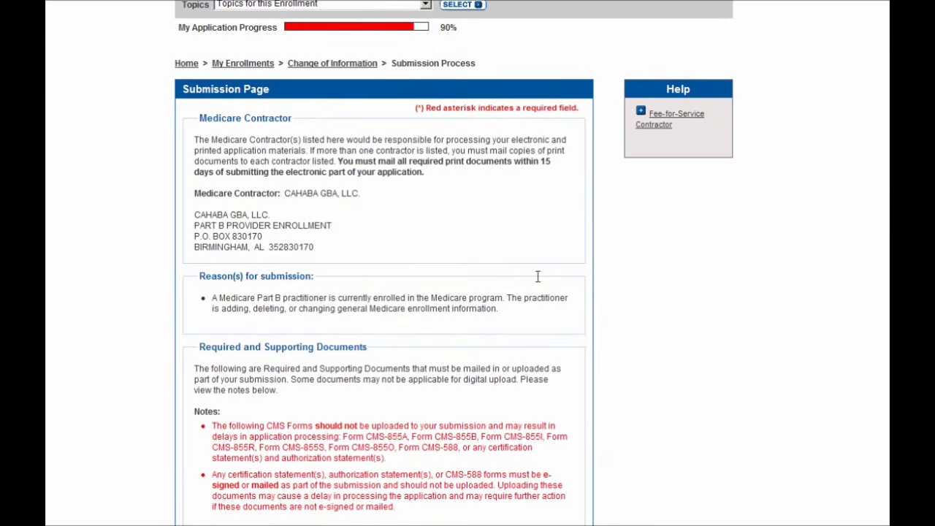
scroll(647, 296, "down", 3)
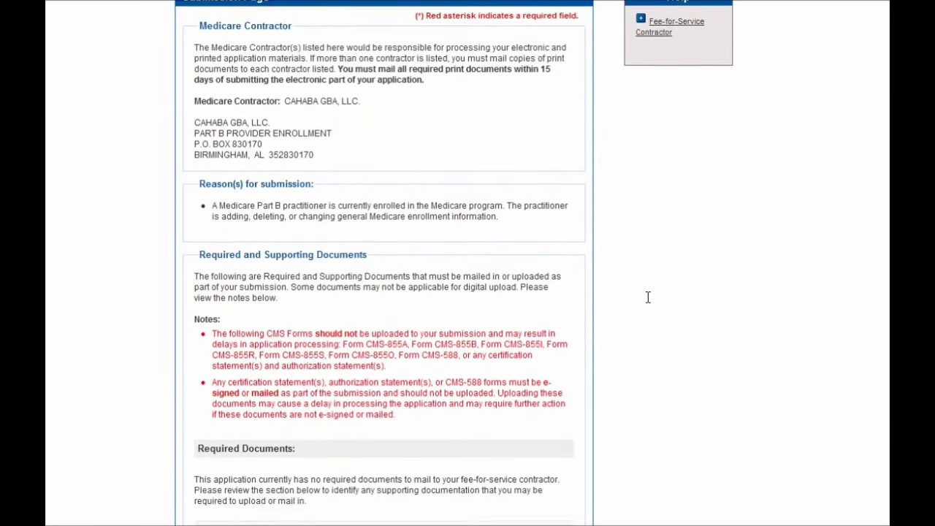
scroll(647, 297, "down", 1)
scroll(647, 296, "down", 1)
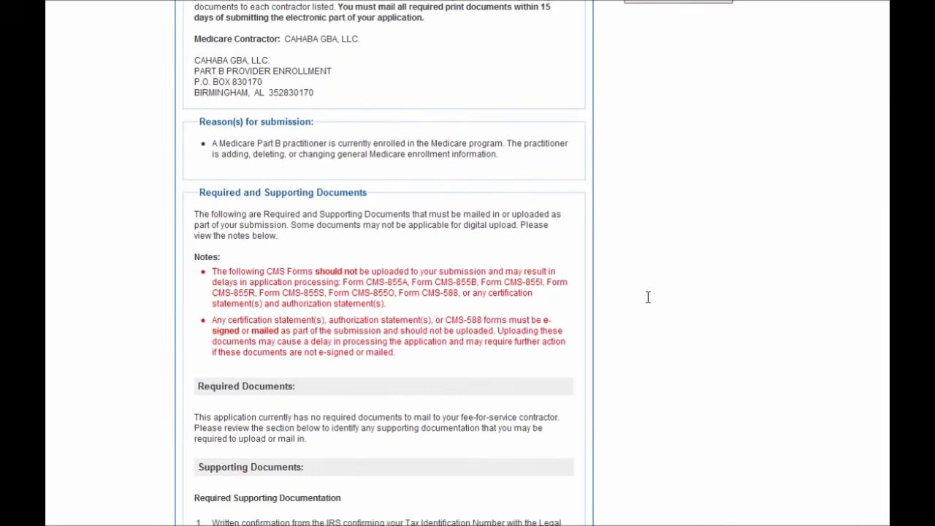
scroll(647, 297, "down", 1)
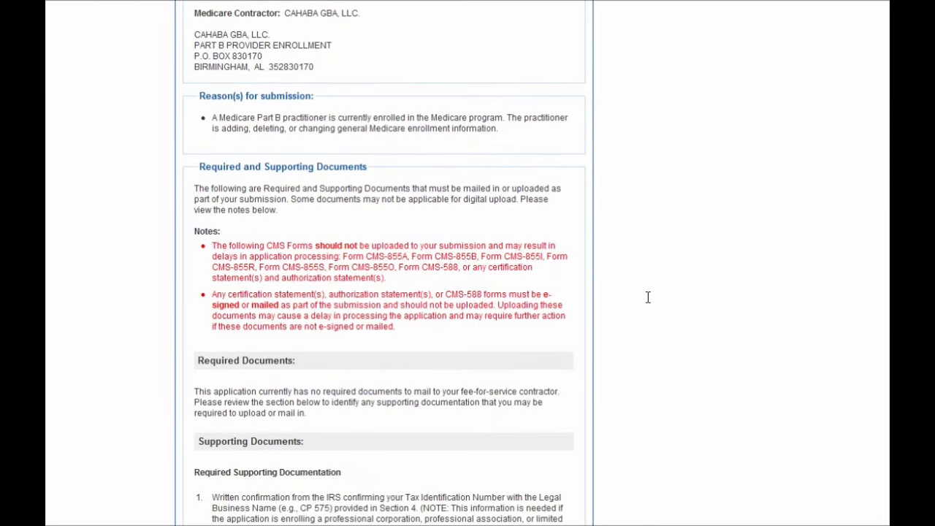
scroll(647, 296, "down", 1)
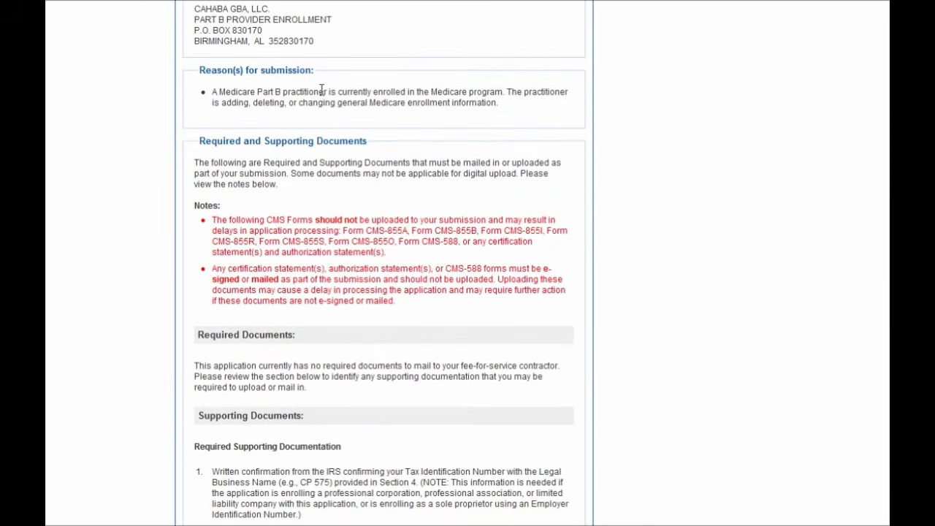
scroll(668, 257, "down", 4)
scroll(668, 258, "down", 14)
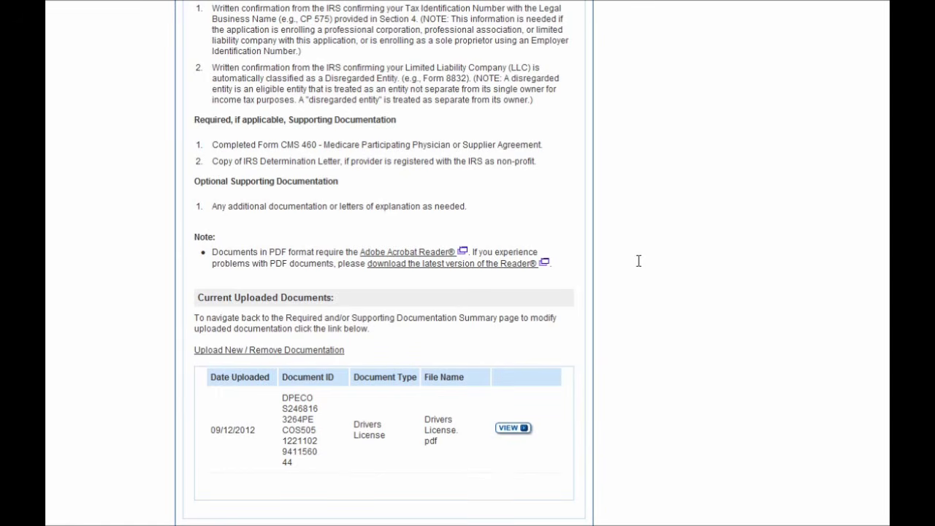
scroll(636, 262, "down", 1)
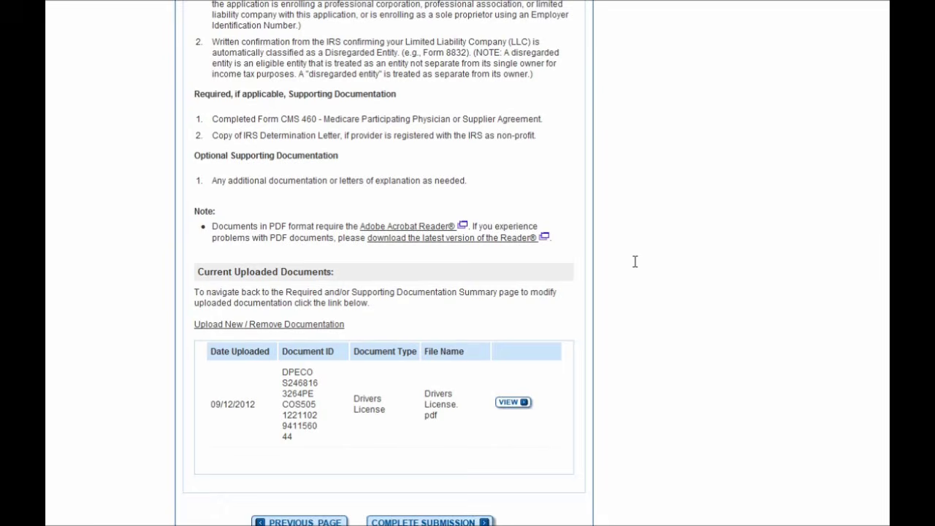
scroll(635, 261, "up", 10)
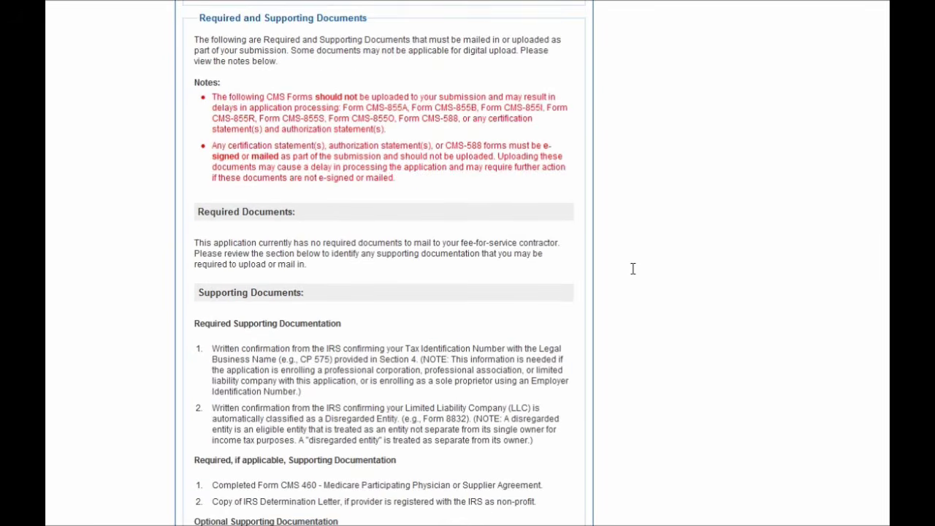
scroll(633, 269, "down", 13)
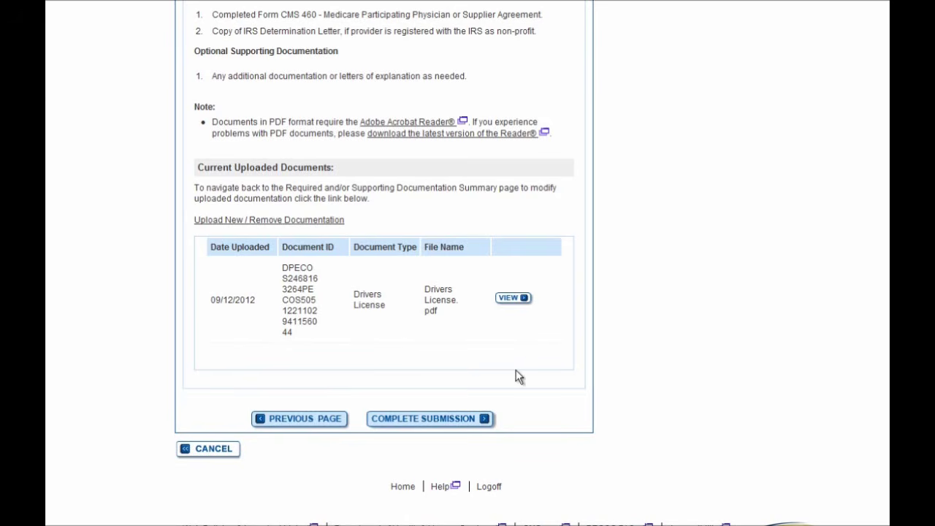
left_click(438, 422)
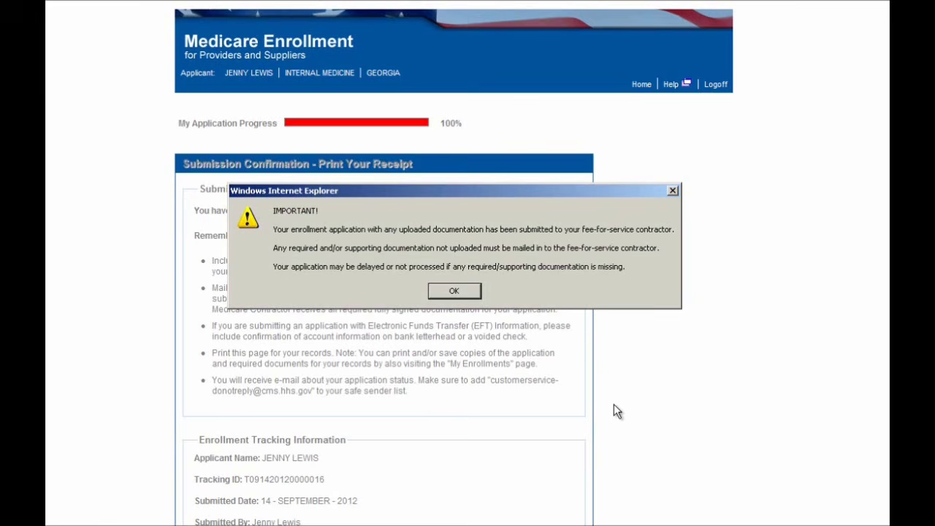
Dismiss the IMPORTANT notice and review the enrollment tracking details on the receipt.
left_click(453, 291)
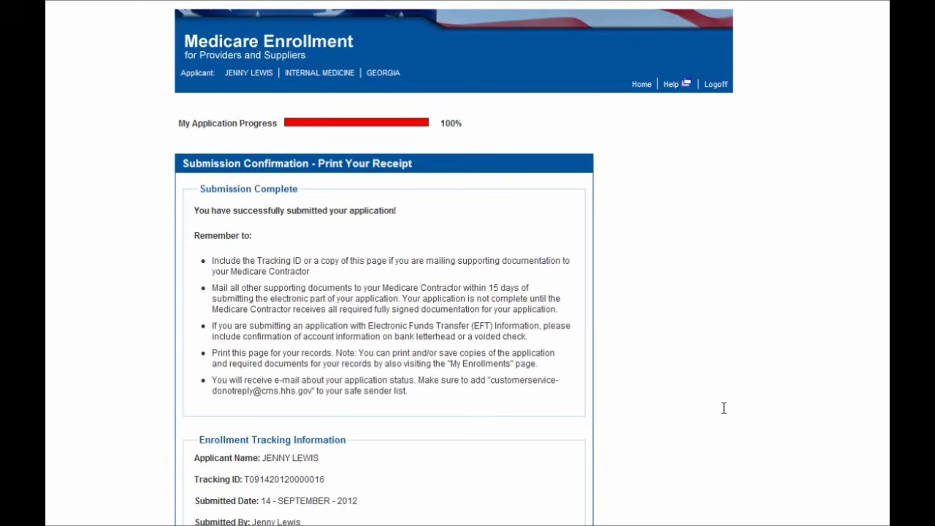
scroll(723, 408, "down", 1)
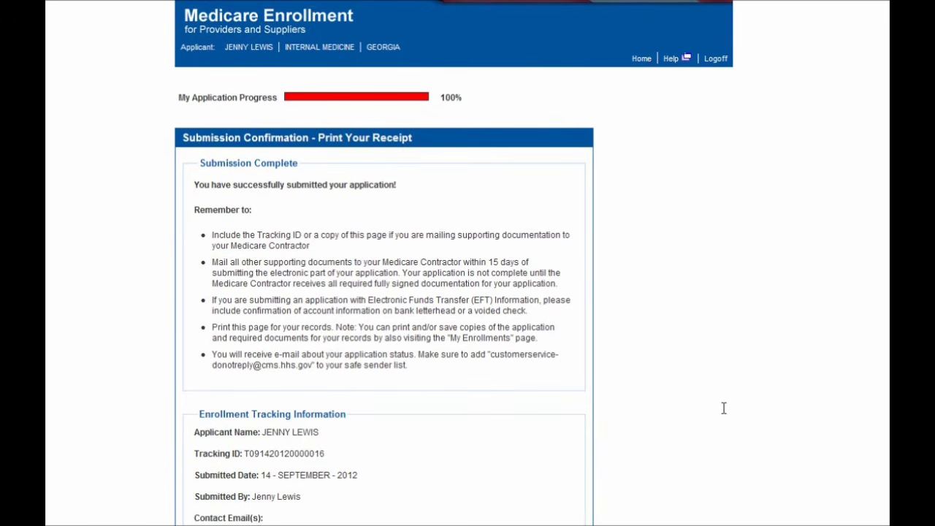